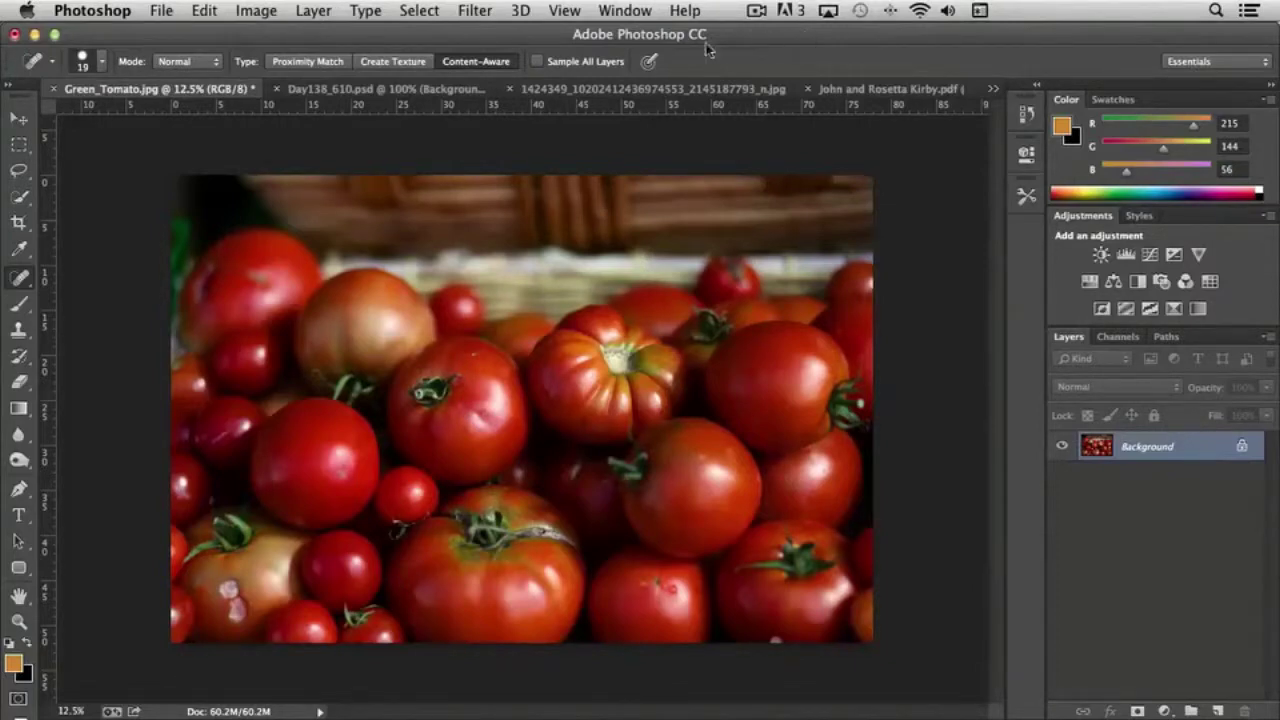
# Select the Spot Healing Brush and set its brush to 0% hardness and 28 px size.
pyautogui.rightClick(22, 285)
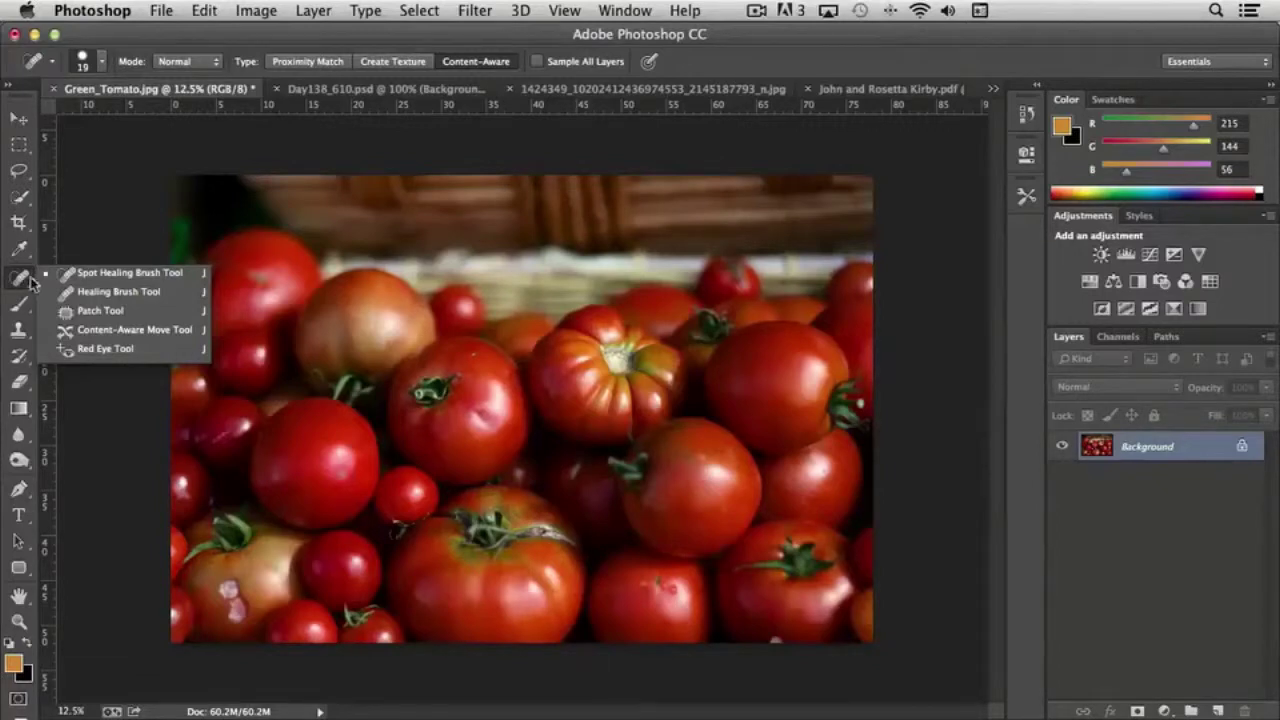
pyautogui.click(119, 276)
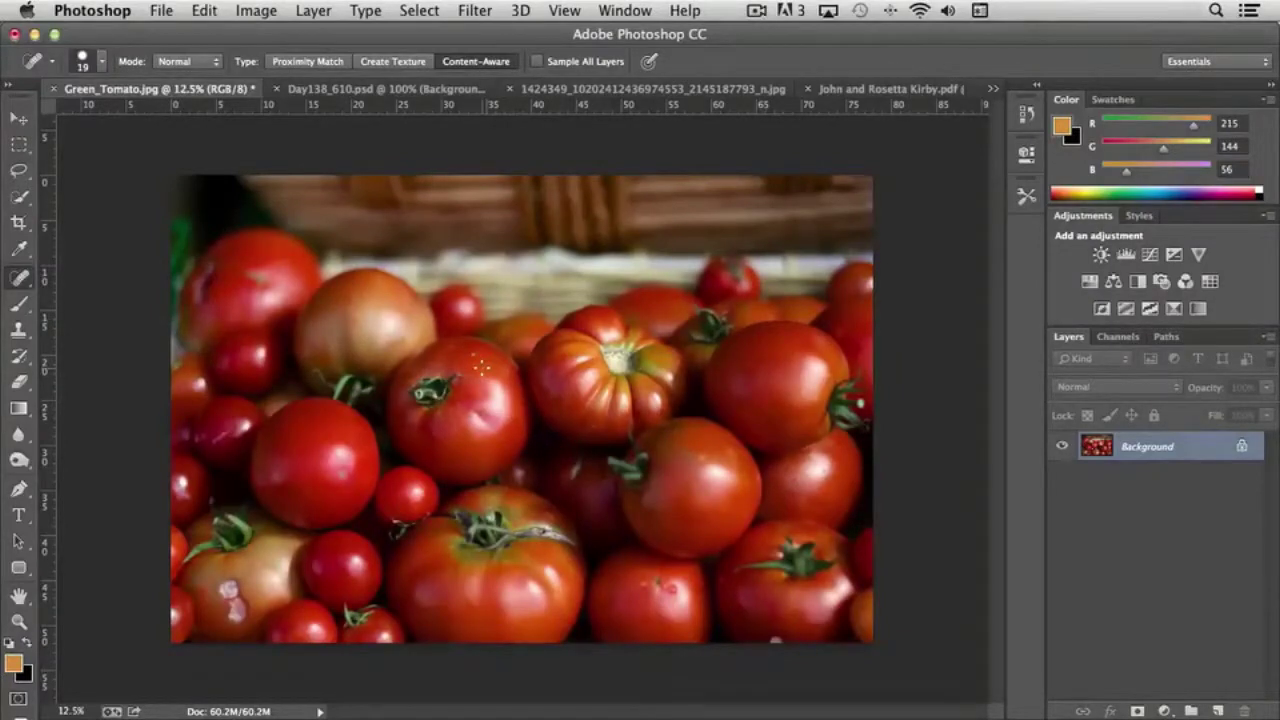
pyautogui.click(102, 62)
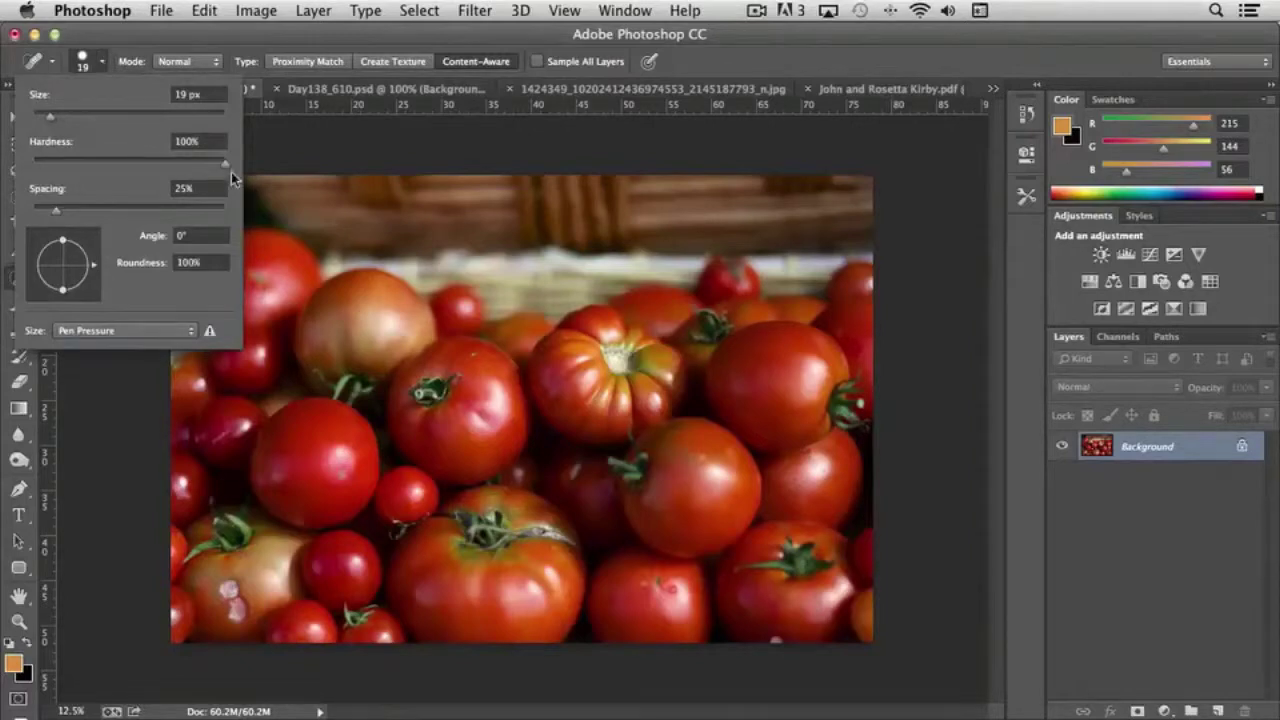
pyautogui.moveTo(224, 163); pyautogui.dragTo(48, 168)
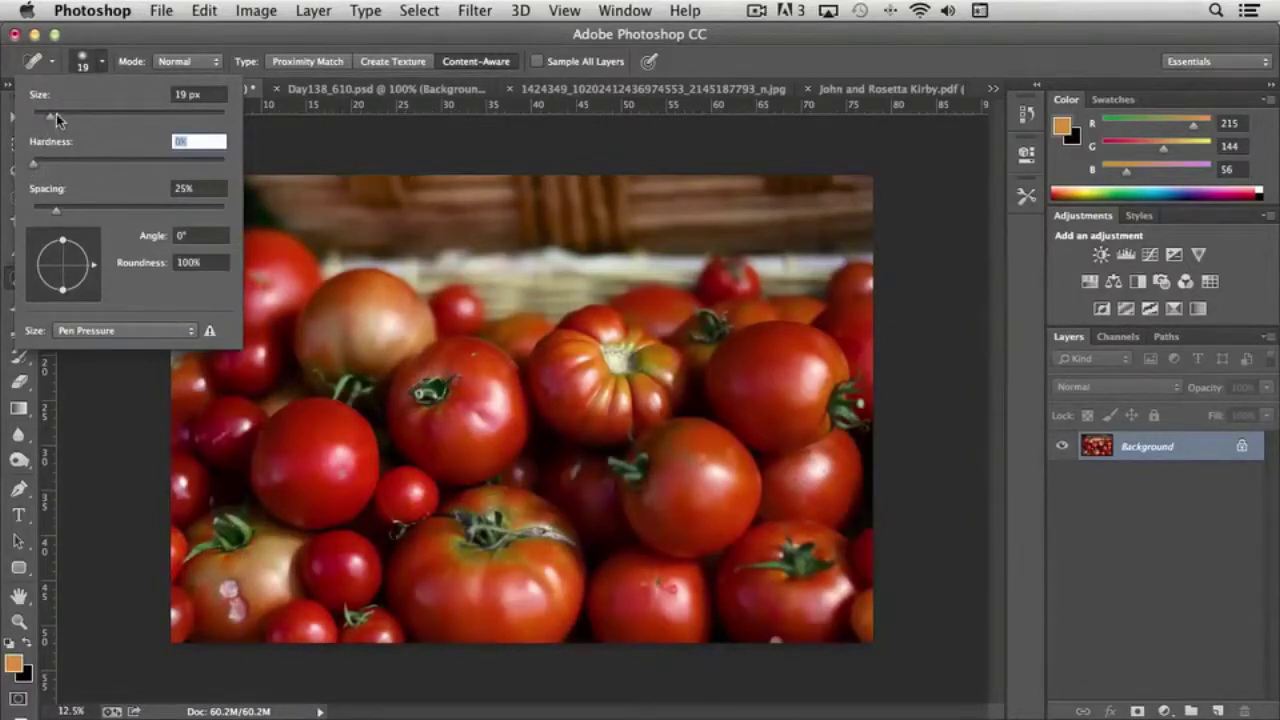
pyautogui.moveTo(51, 117); pyautogui.dragTo(56, 119)
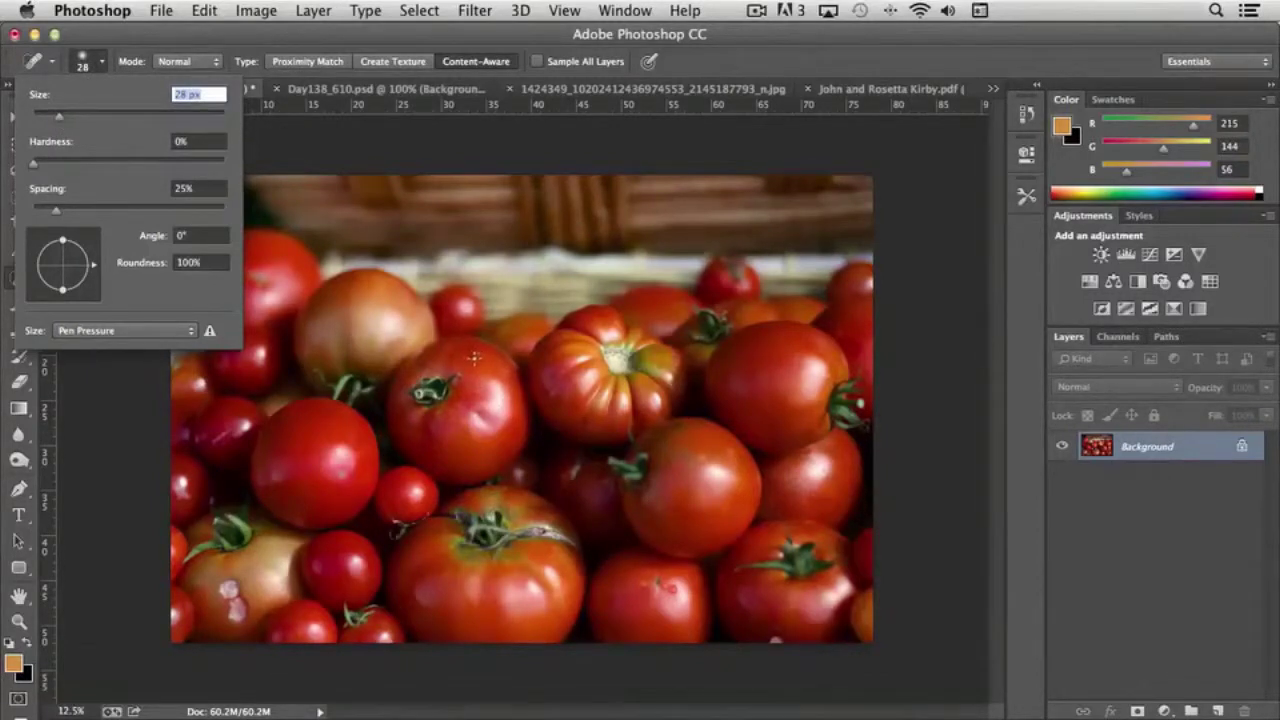
pyautogui.click(84, 64)
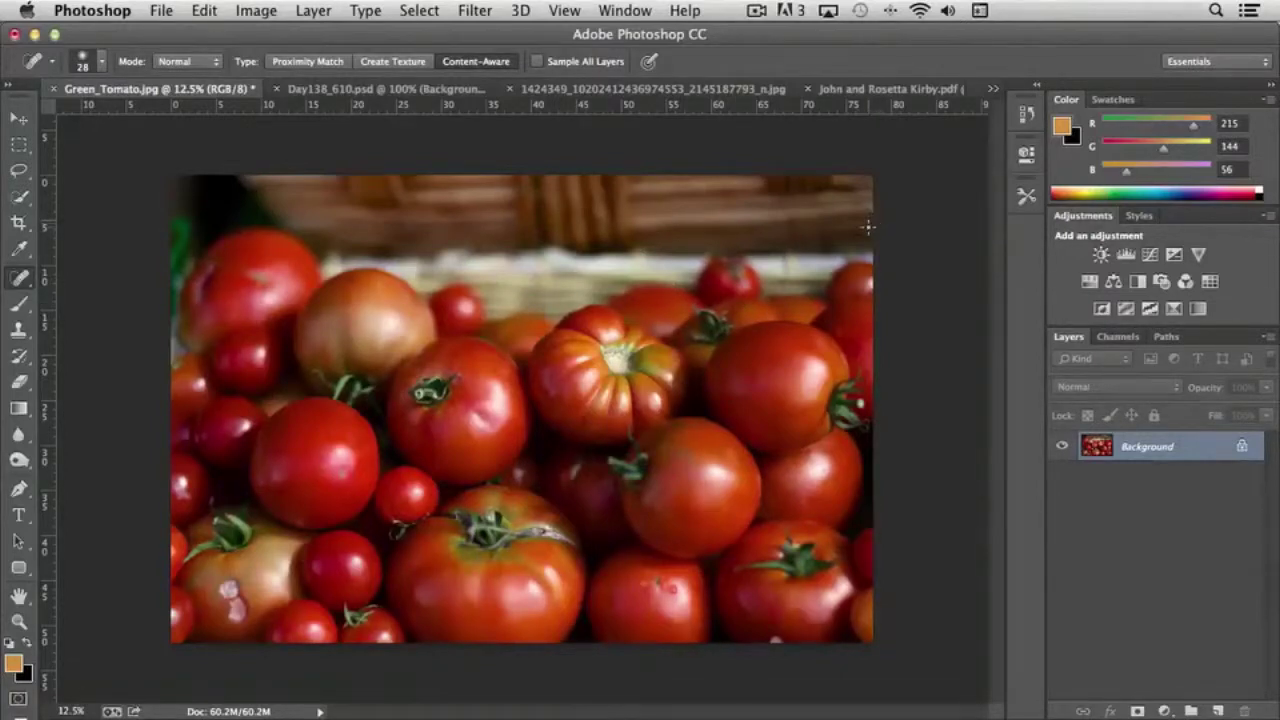
pyautogui.click(876, 90)
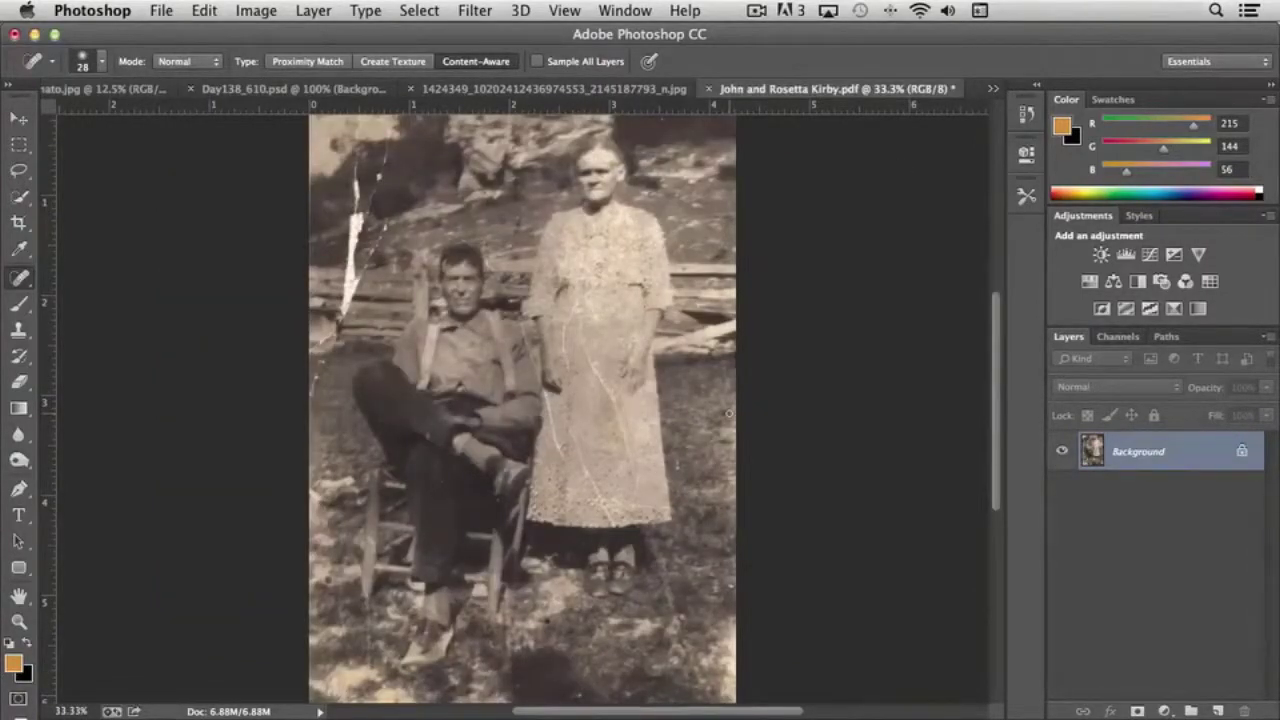
# Zoom the sepia couple photo to 50%, pan to the woman's head, and heal a hillside speck.
pyautogui.press('super+plus')
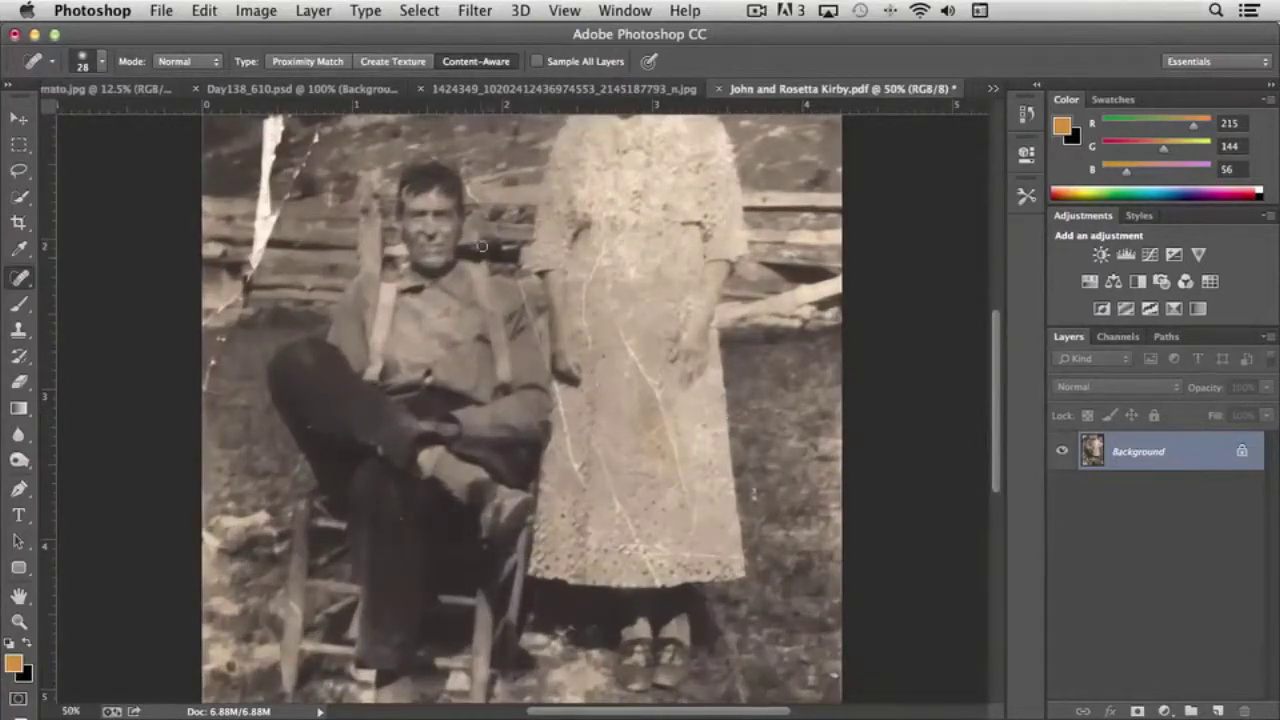
pyautogui.moveTo(481, 246); pyautogui.dragTo(484, 405)
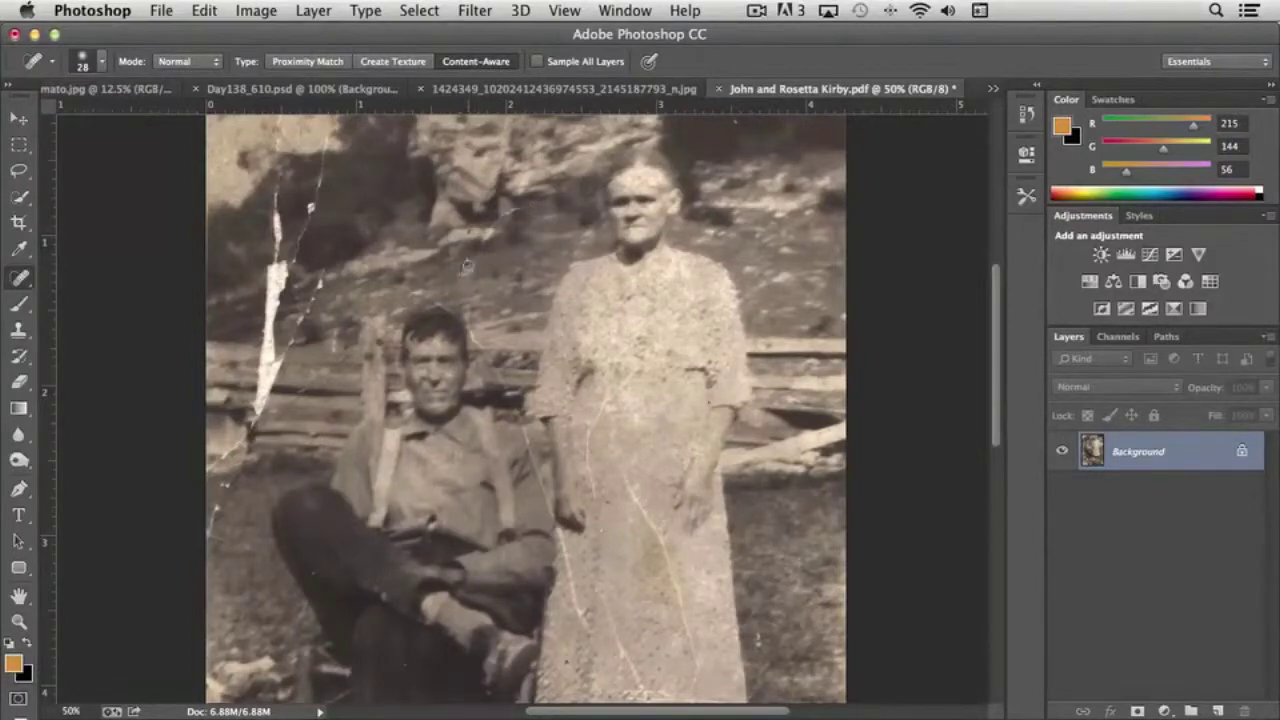
pyautogui.moveTo(521, 209); pyautogui.dragTo(478, 248)
# Spot-heal the four scratches and marks down the woman's dress to its hem.
pyautogui.moveTo(637, 371)
pyautogui.mouseDown()
pyautogui.moveTo(589, 433)
pyautogui.moveTo(592, 501)
pyautogui.mouseUp()
pyautogui.moveTo(606, 434); pyautogui.dragTo(662, 556)
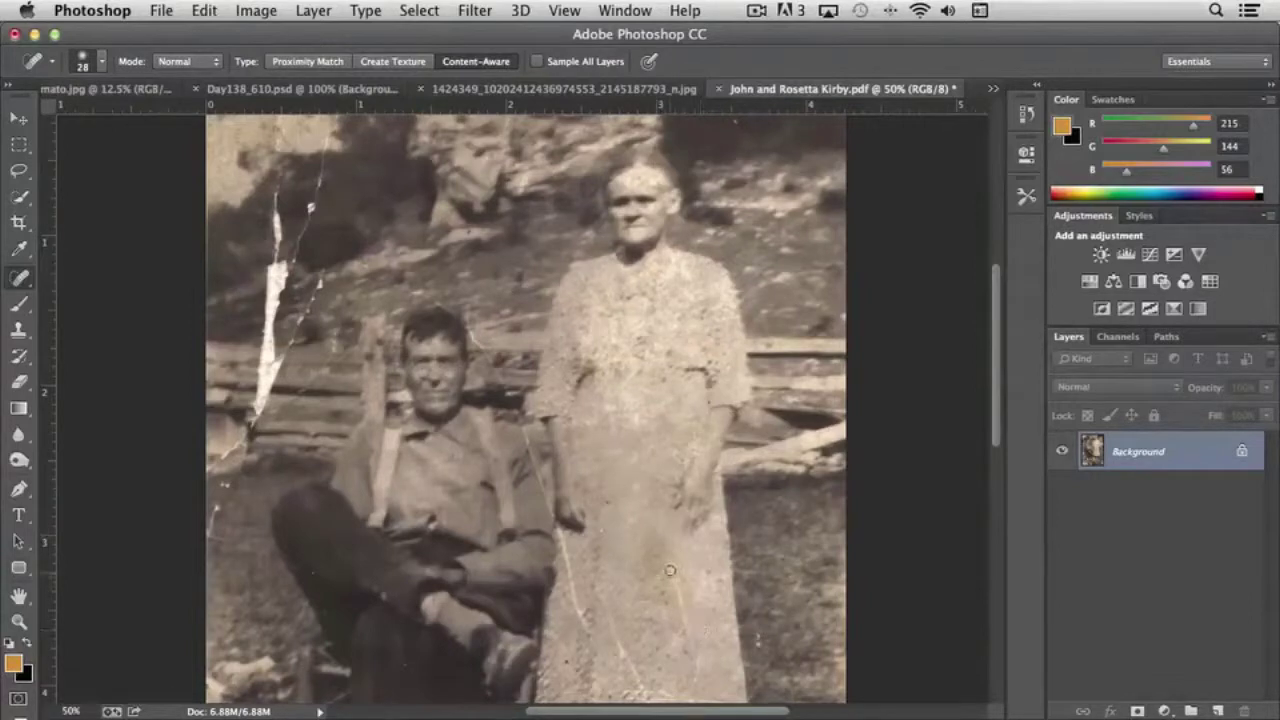
pyautogui.moveTo(667, 562); pyautogui.dragTo(695, 668)
pyautogui.moveTo(558, 541)
pyautogui.mouseDown()
pyautogui.moveTo(586, 626)
pyautogui.moveTo(568, 584)
pyautogui.moveTo(586, 569)
pyautogui.moveTo(632, 660)
pyautogui.mouseUp()
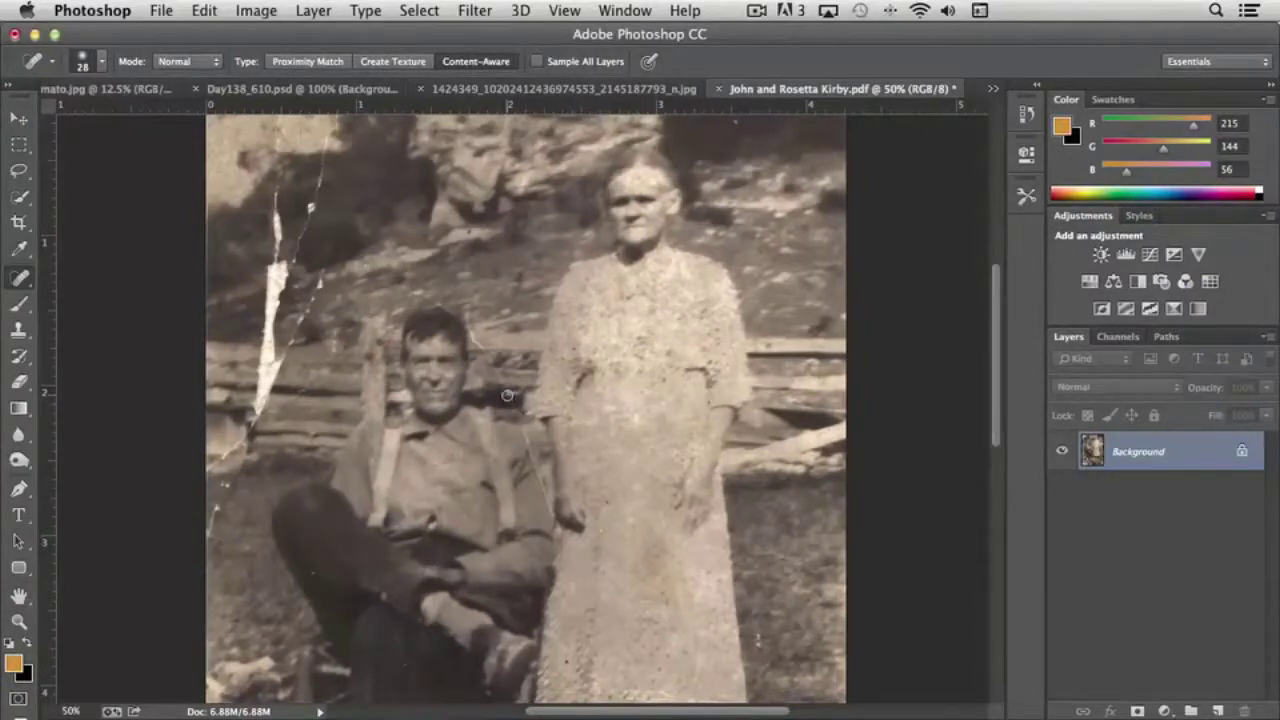
# Heal the crack beside the man's shoulder, redoing a bad stroke, and a blemish in his hair.
pyautogui.moveTo(512, 410); pyautogui.dragTo(526, 438)
pyautogui.press('super+z')
pyautogui.moveTo(525, 428); pyautogui.dragTo(552, 522)
pyautogui.moveTo(473, 332); pyautogui.dragTo(476, 344)
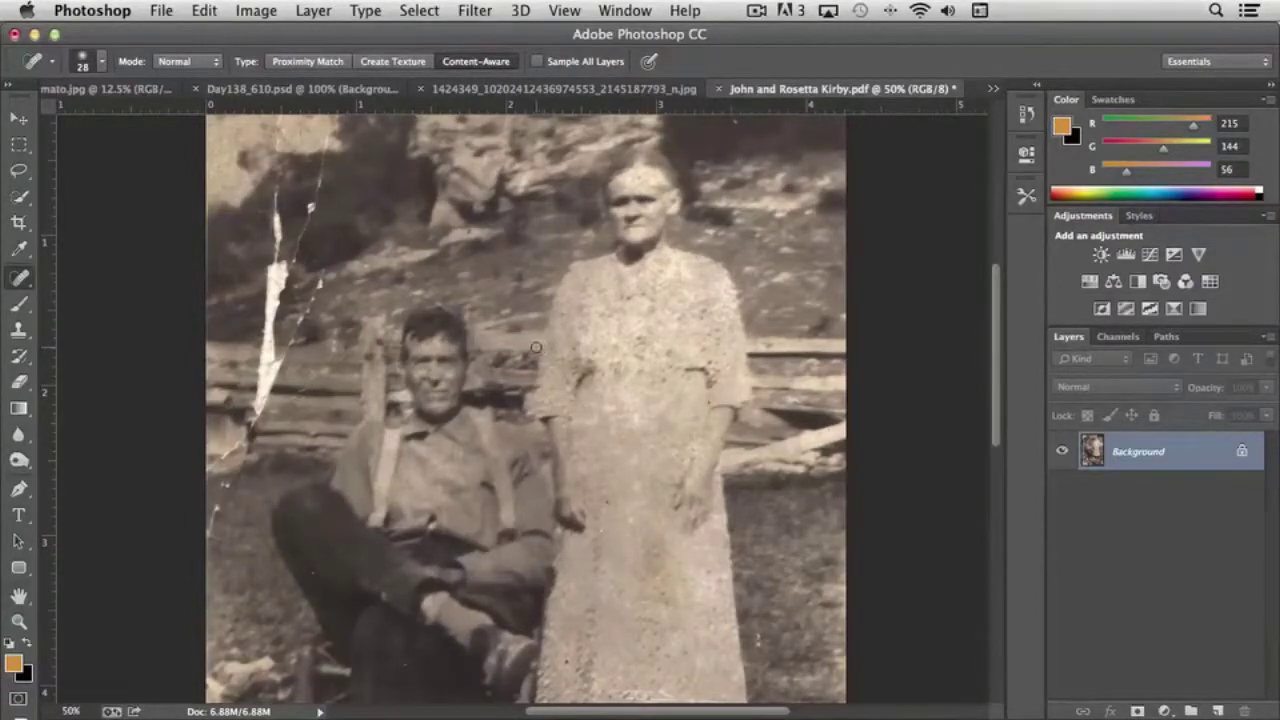
# Shrink the spot healing brush to 19 px.
pyautogui.click(101, 66)
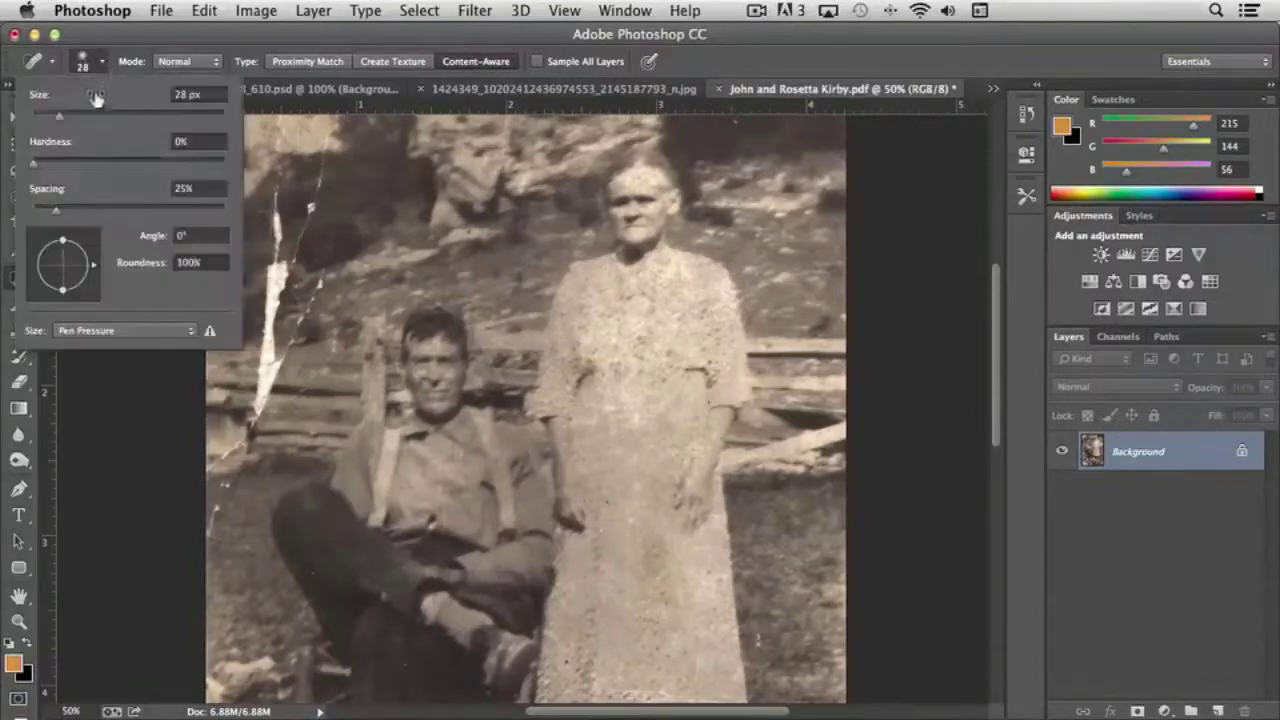
pyautogui.moveTo(59, 113); pyautogui.dragTo(50, 120)
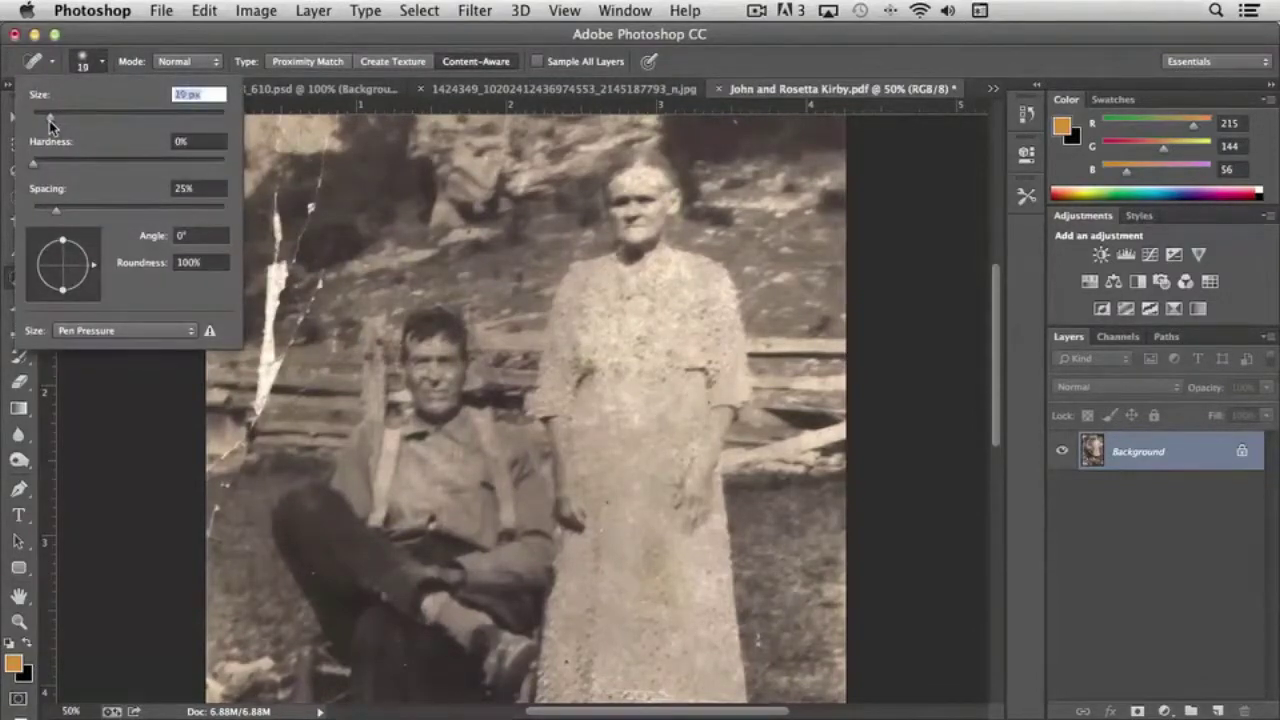
pyautogui.click(322, 280)
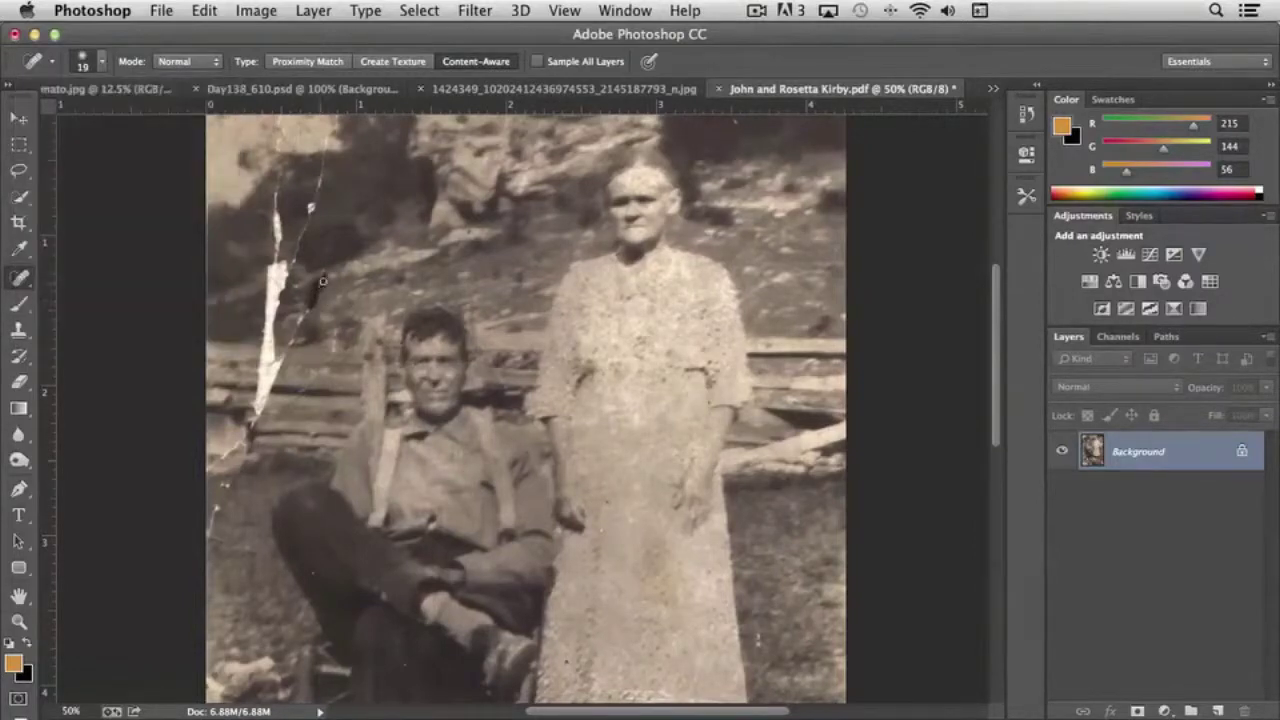
# Heal the lower white tear, switching to Content-Aware type for the stretch near the fence.
pyautogui.moveTo(325, 272); pyautogui.dragTo(287, 345)
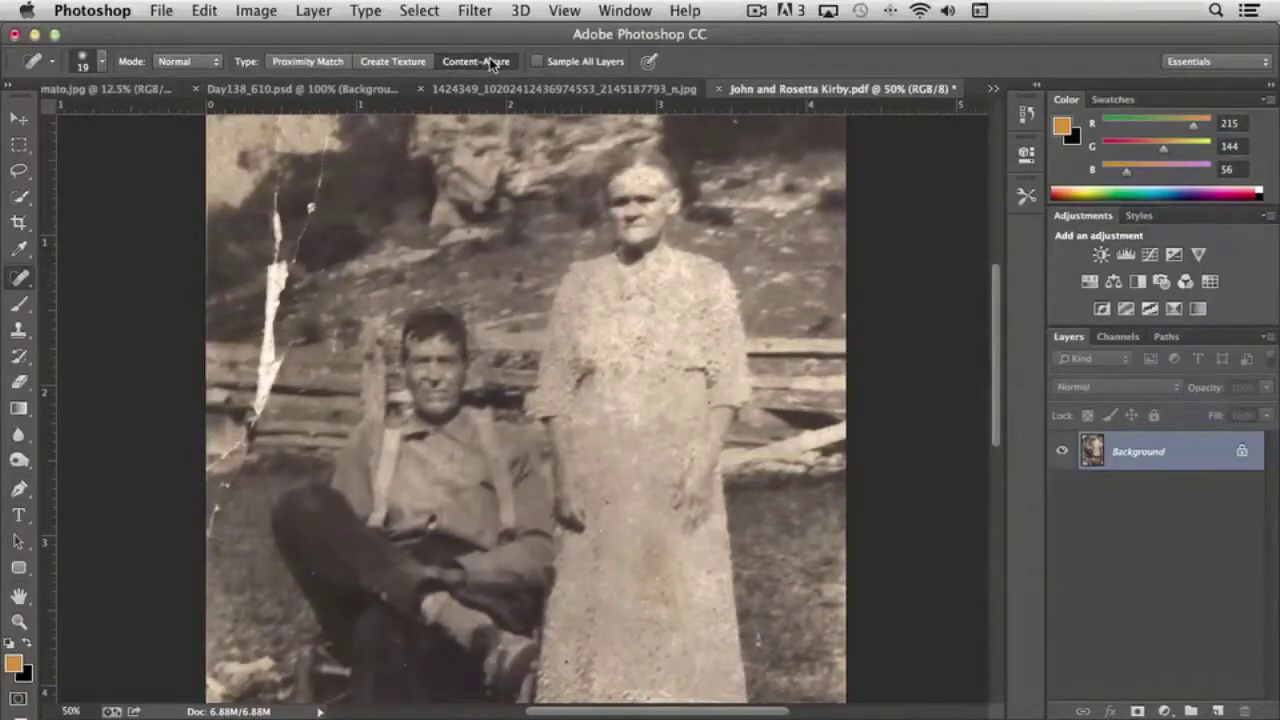
pyautogui.click(491, 62)
pyautogui.moveTo(287, 352)
pyautogui.mouseDown()
pyautogui.moveTo(251, 353)
pyautogui.moveTo(288, 362)
pyautogui.moveTo(257, 358)
pyautogui.moveTo(259, 380)
pyautogui.moveTo(276, 369)
pyautogui.moveTo(262, 380)
pyautogui.moveTo(275, 375)
pyautogui.moveTo(267, 408)
pyautogui.mouseUp()
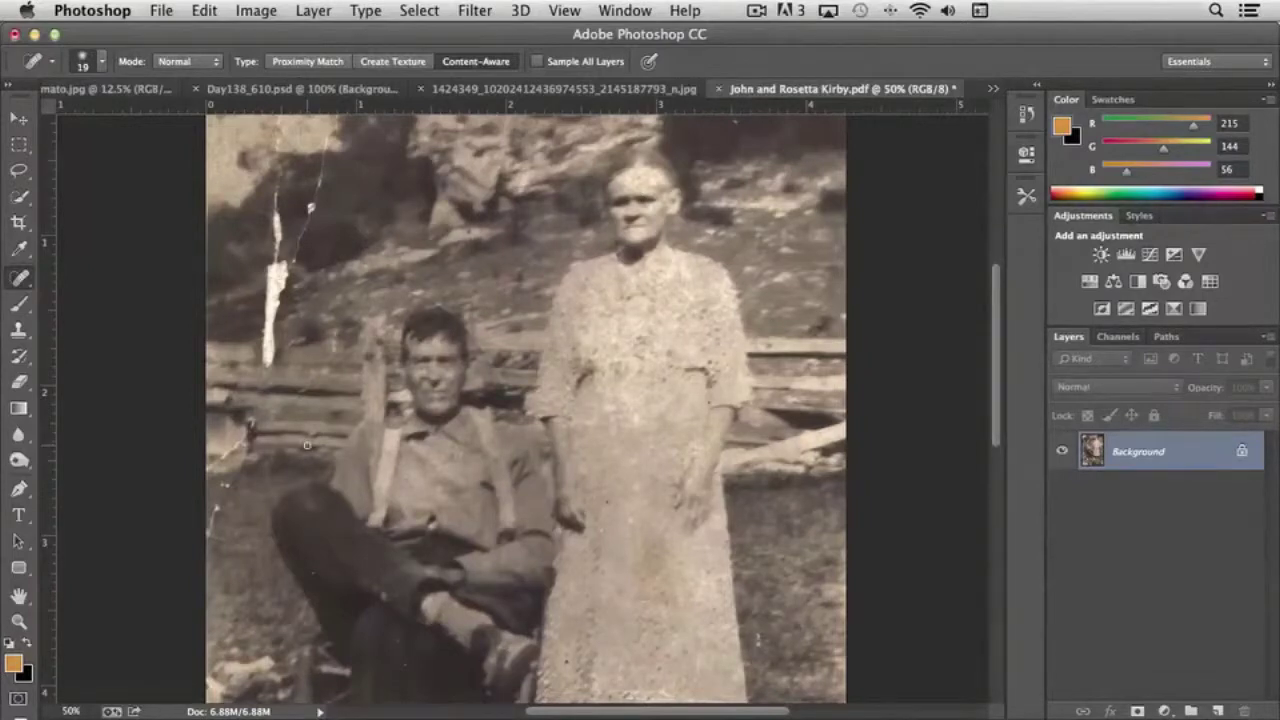
# Heal the bottom and middle of the white tear, the fence spot, and the scratch near the top.
pyautogui.moveTo(274, 362)
pyautogui.mouseDown()
pyautogui.moveTo(260, 348)
pyautogui.moveTo(282, 352)
pyautogui.moveTo(256, 348)
pyautogui.moveTo(278, 348)
pyautogui.mouseUp()
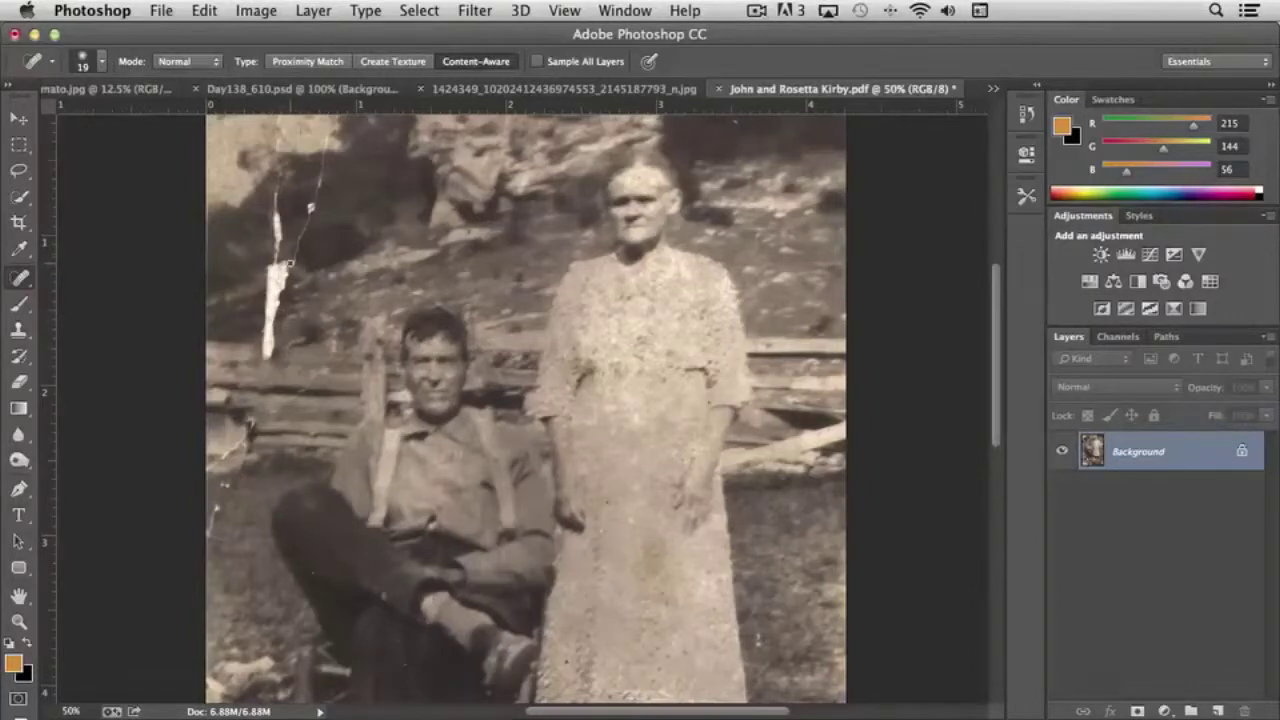
pyautogui.moveTo(289, 262)
pyautogui.mouseDown()
pyautogui.moveTo(258, 262)
pyautogui.moveTo(285, 277)
pyautogui.moveTo(252, 336)
pyautogui.moveTo(265, 345)
pyautogui.mouseUp()
pyautogui.moveTo(279, 343)
pyautogui.mouseDown()
pyautogui.moveTo(262, 345)
pyautogui.moveTo(278, 348)
pyautogui.moveTo(272, 360)
pyautogui.mouseUp()
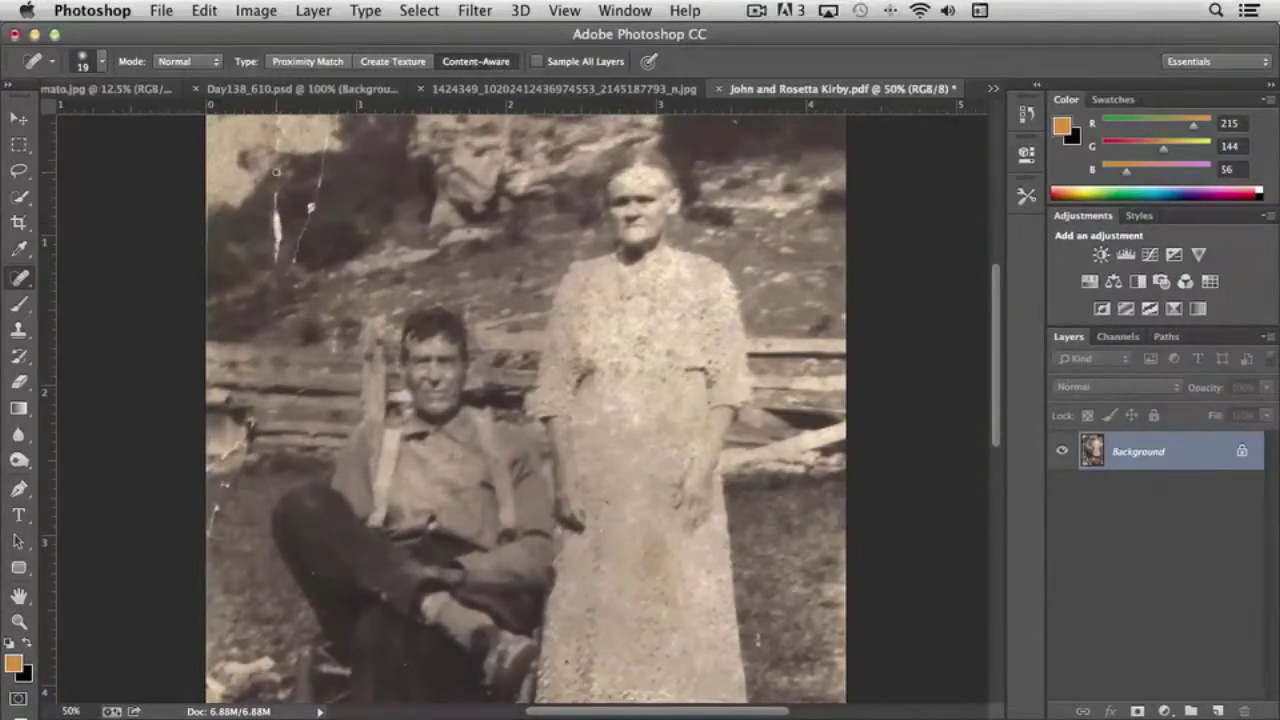
pyautogui.moveTo(276, 171)
pyautogui.mouseDown()
pyautogui.moveTo(276, 257)
pyautogui.moveTo(278, 200)
pyautogui.mouseUp()
pyautogui.click(20, 279)
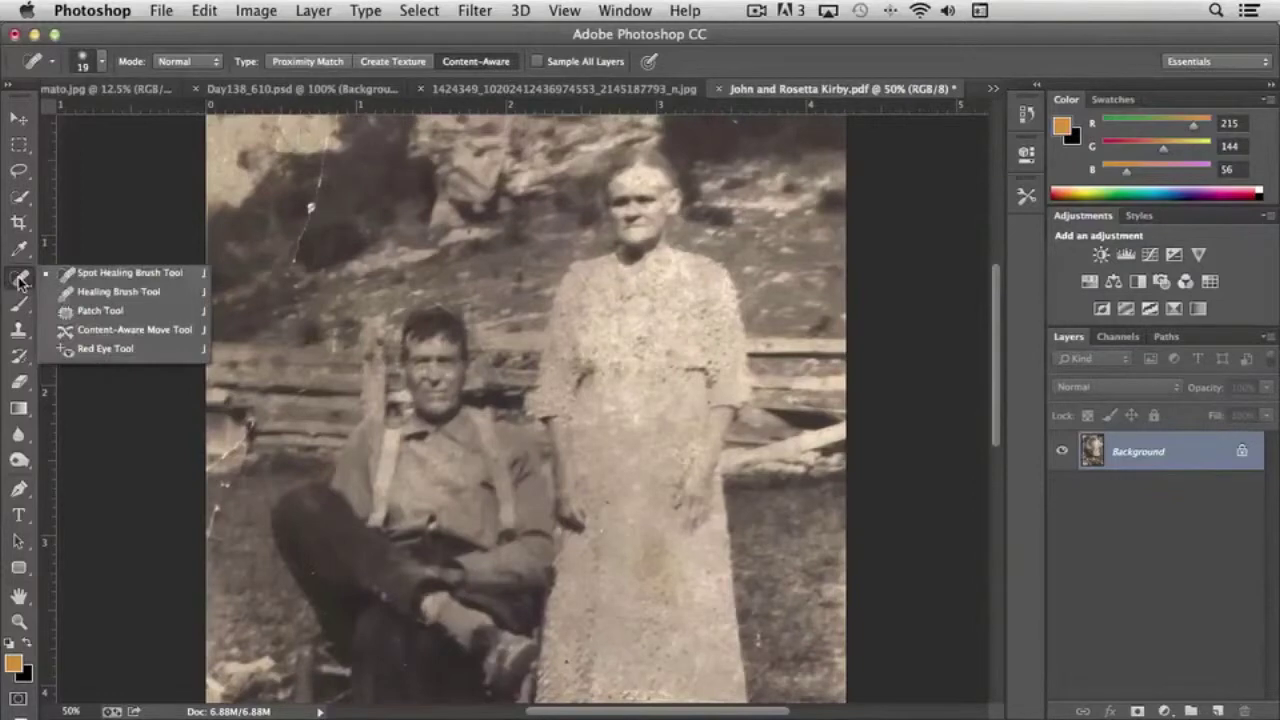
# Switch to the Healing Brush Tool and set its size to 31 px.
pyautogui.click(118, 291)
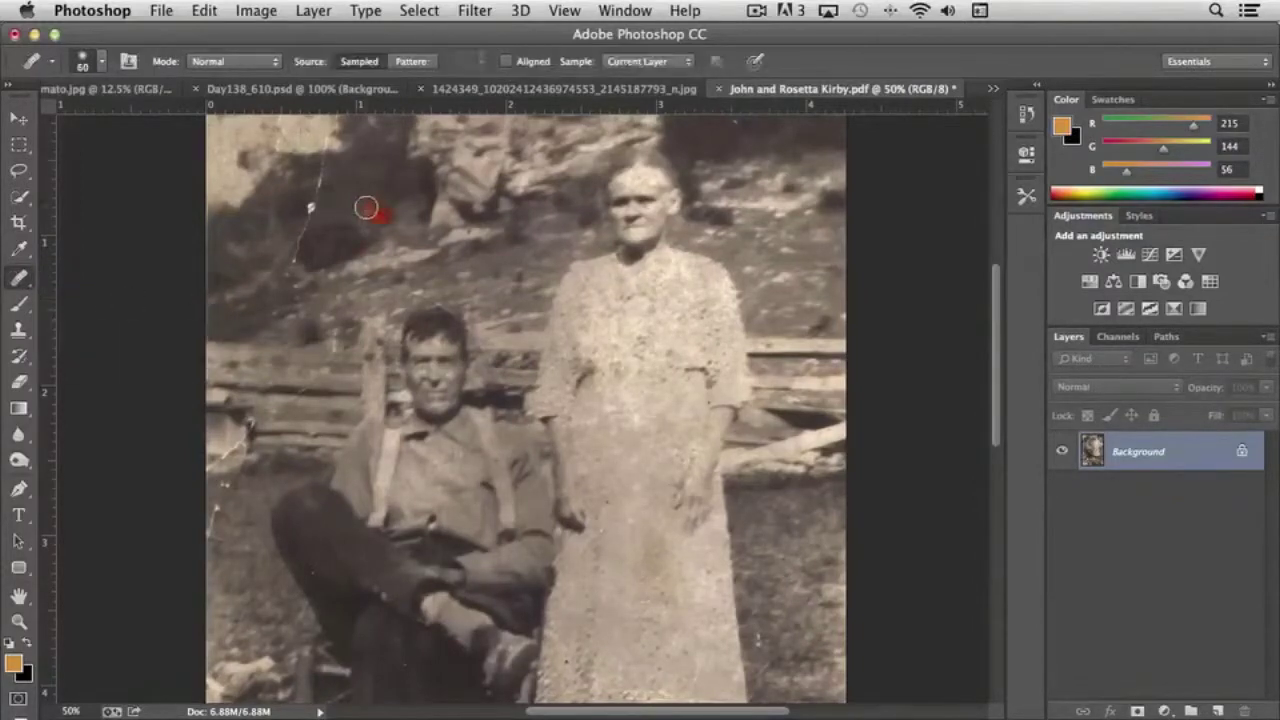
pyautogui.click(101, 62)
pyautogui.moveTo(72, 122); pyautogui.dragTo(64, 122)
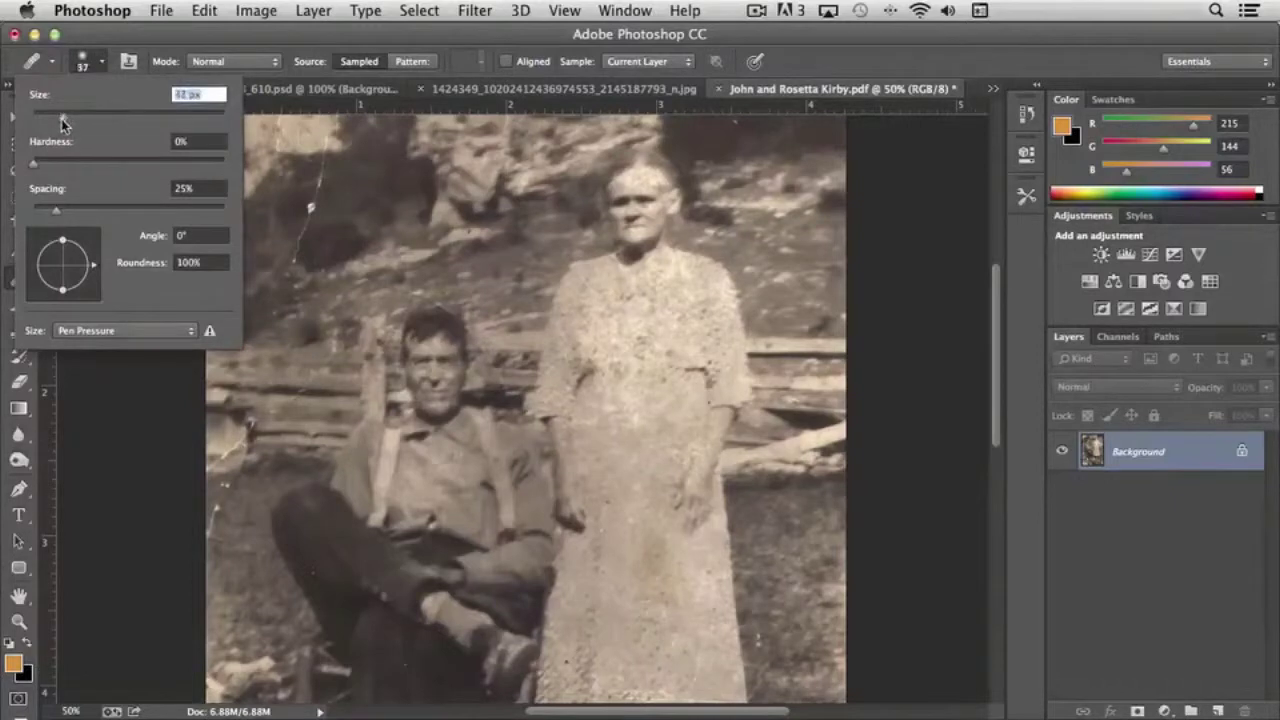
pyautogui.keyDown('alt'); pyautogui.click(318, 188); pyautogui.keyUp('alt')
# Heal the streaks and spots across the dark hillside and the spot on the man's collar.
pyautogui.moveTo(318, 188); pyautogui.dragTo(290, 262)
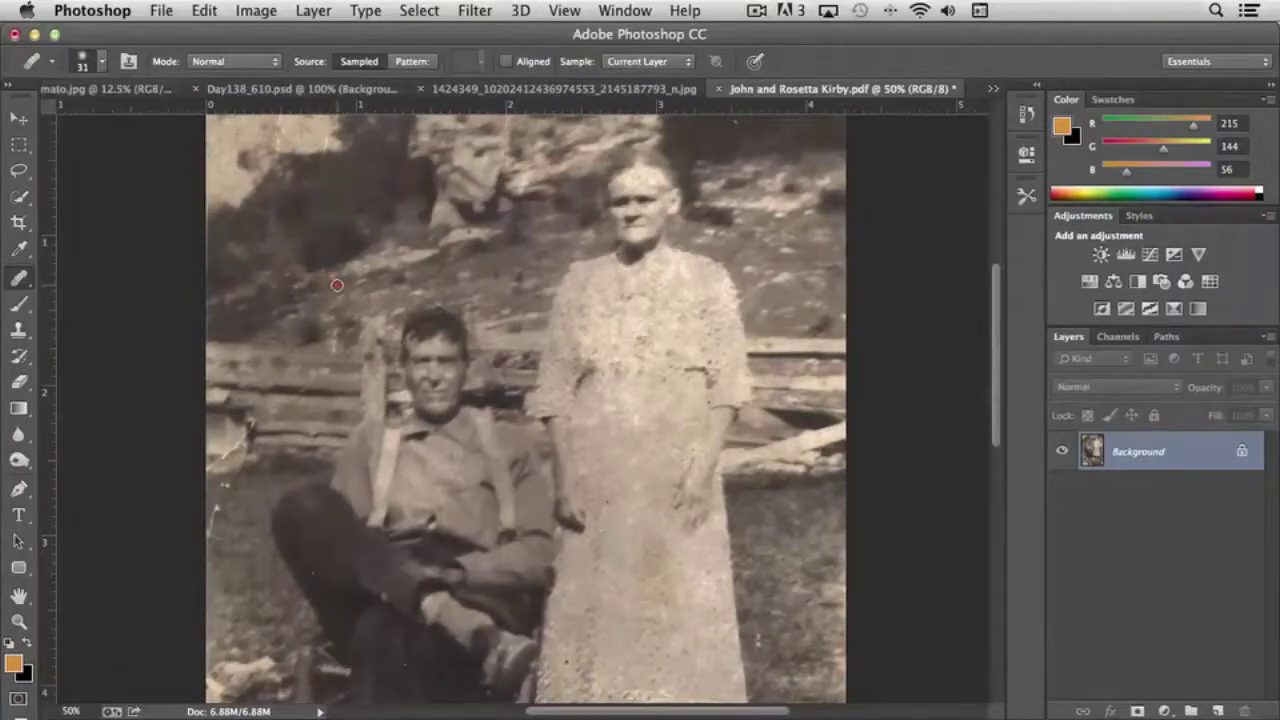
pyautogui.click(362, 290)
pyautogui.moveTo(337, 209); pyautogui.dragTo(326, 262)
pyautogui.click(350, 300)
pyautogui.moveTo(297, 266)
pyautogui.mouseDown()
pyautogui.moveTo(391, 274)
pyautogui.moveTo(343, 264)
pyautogui.mouseUp()
pyautogui.click(457, 419)
pyautogui.moveTo(440, 256); pyautogui.dragTo(470, 244)
pyautogui.click(490, 260)
pyautogui.moveTo(243, 295); pyautogui.dragTo(209, 299)
# Reselect the Healing Brush Tool from the healing tools flyout.
pyautogui.click(15, 283)
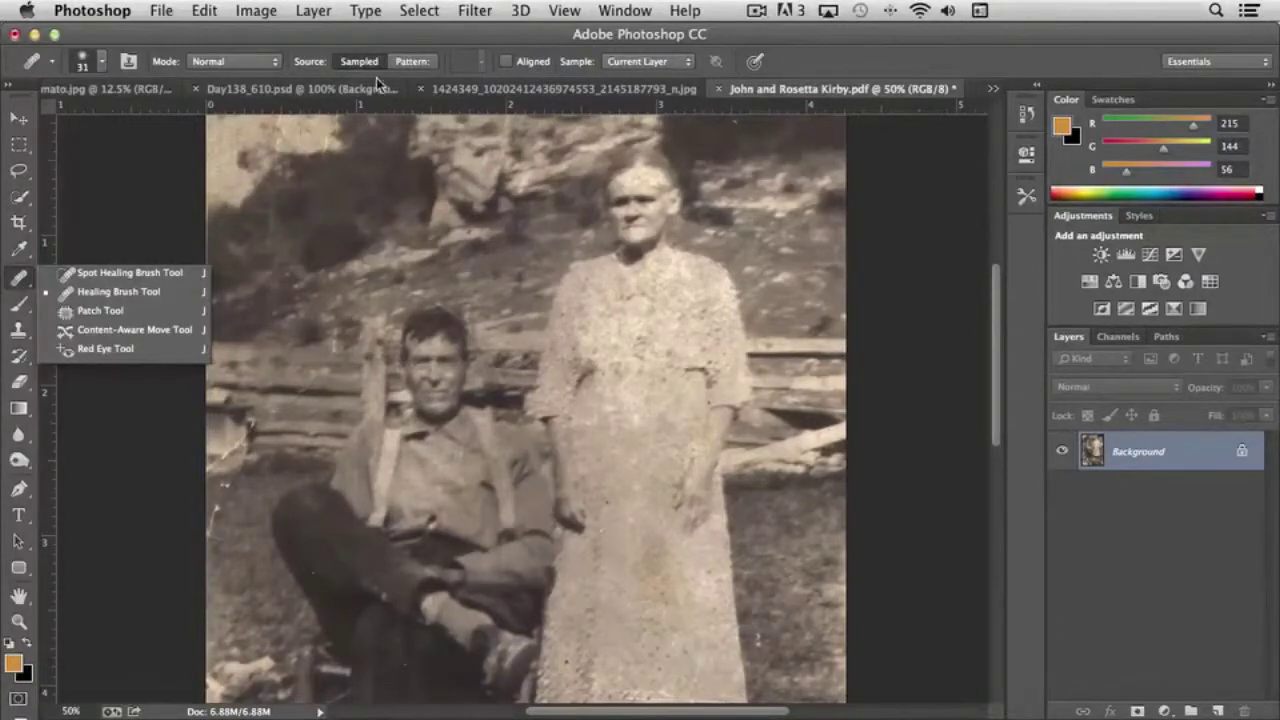
pyautogui.click(116, 294)
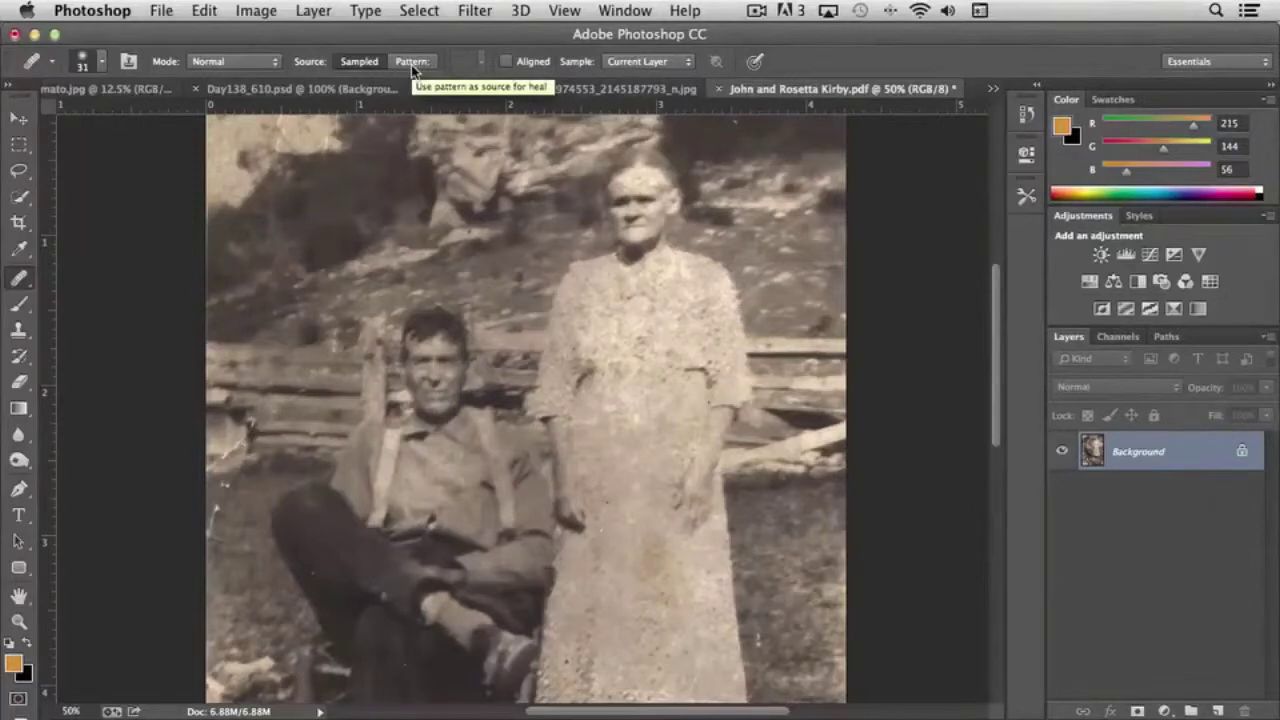
pyautogui.click(19, 279)
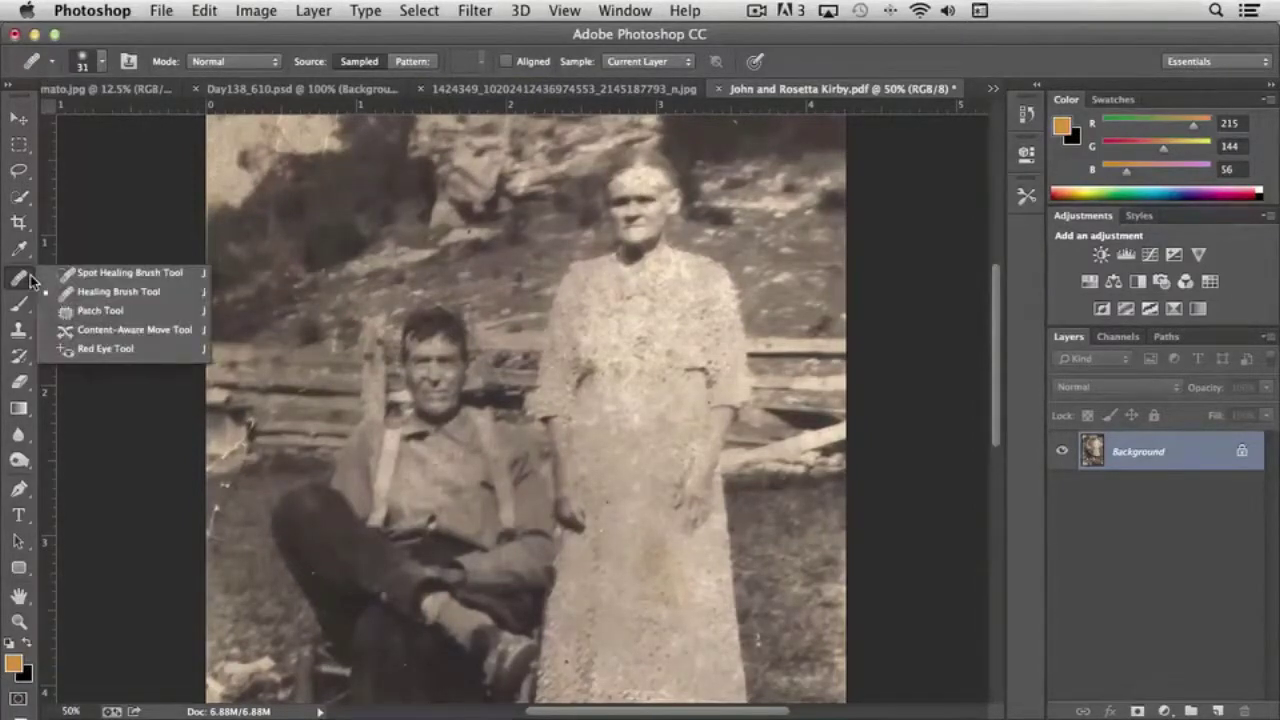
# In Green_Tomato.jpg, patch the pale blemish on the lower-left tomato with nearby clean skin.
pyautogui.click(96, 312)
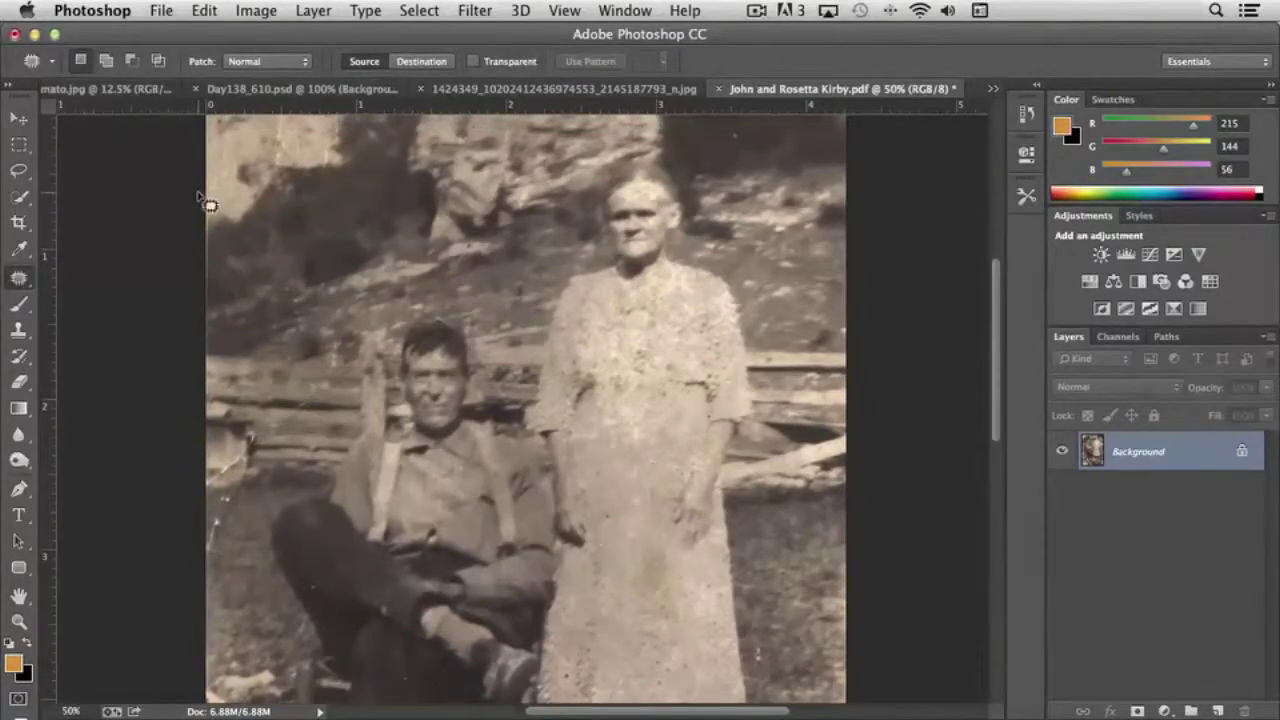
pyautogui.click(128, 90)
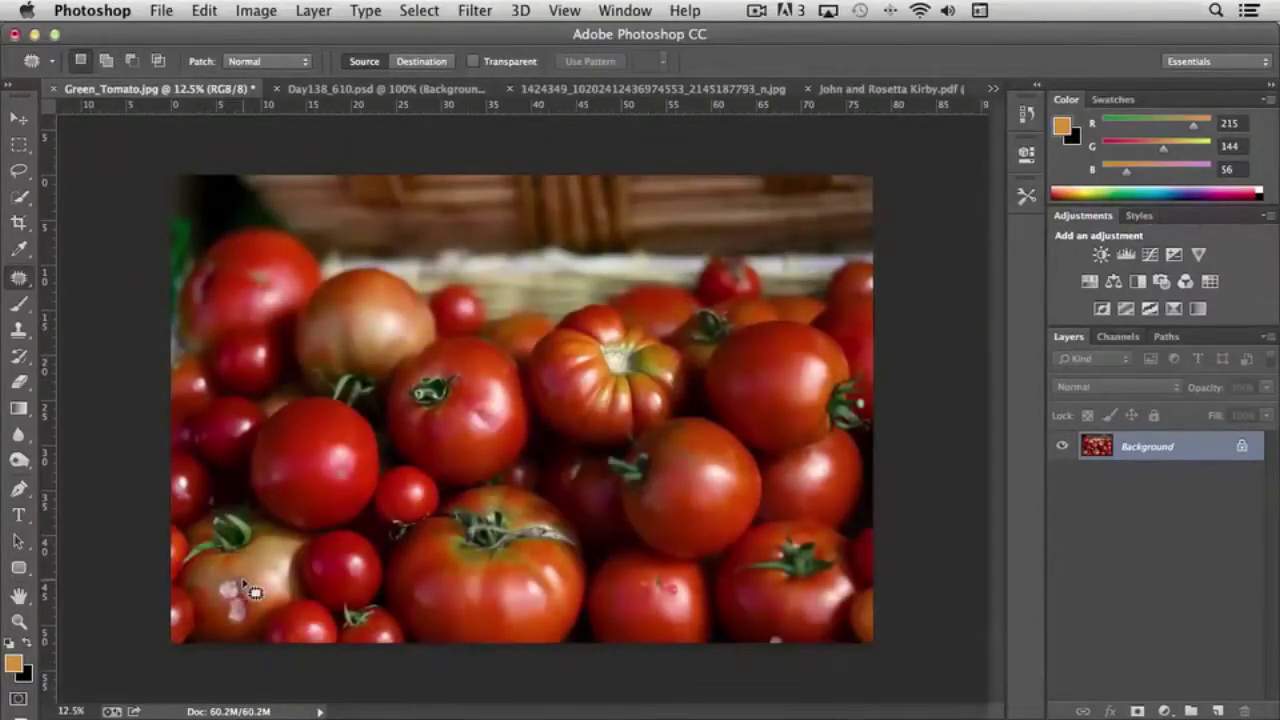
pyautogui.moveTo(236, 586)
pyautogui.mouseDown()
pyautogui.moveTo(247, 627)
pyautogui.moveTo(233, 610)
pyautogui.moveTo(249, 594)
pyautogui.moveTo(242, 578)
pyautogui.moveTo(250, 622)
pyautogui.moveTo(251, 589)
pyautogui.mouseUp()
pyautogui.moveTo(251, 589)
pyautogui.mouseDown()
pyautogui.moveTo(224, 605)
pyautogui.moveTo(234, 632)
pyautogui.moveTo(256, 638)
pyautogui.moveTo(264, 612)
pyautogui.moveTo(238, 594)
pyautogui.mouseUp()
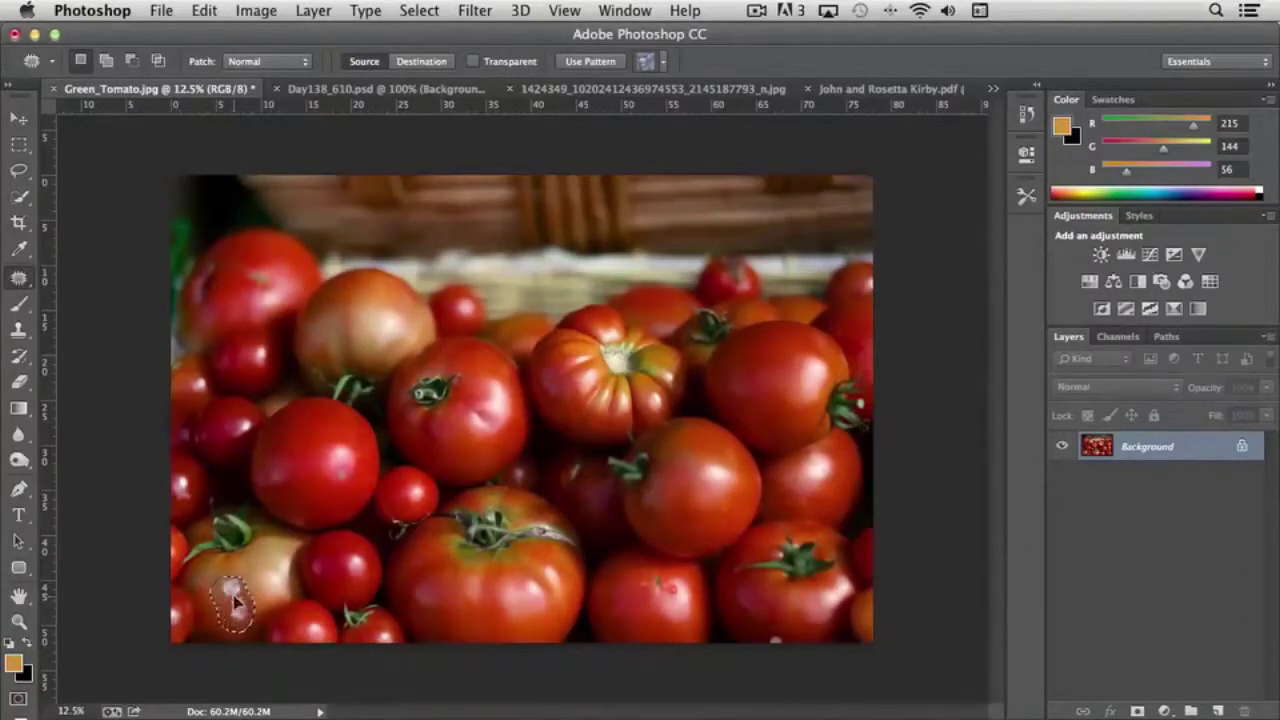
pyautogui.moveTo(250, 592); pyautogui.dragTo(266, 582)
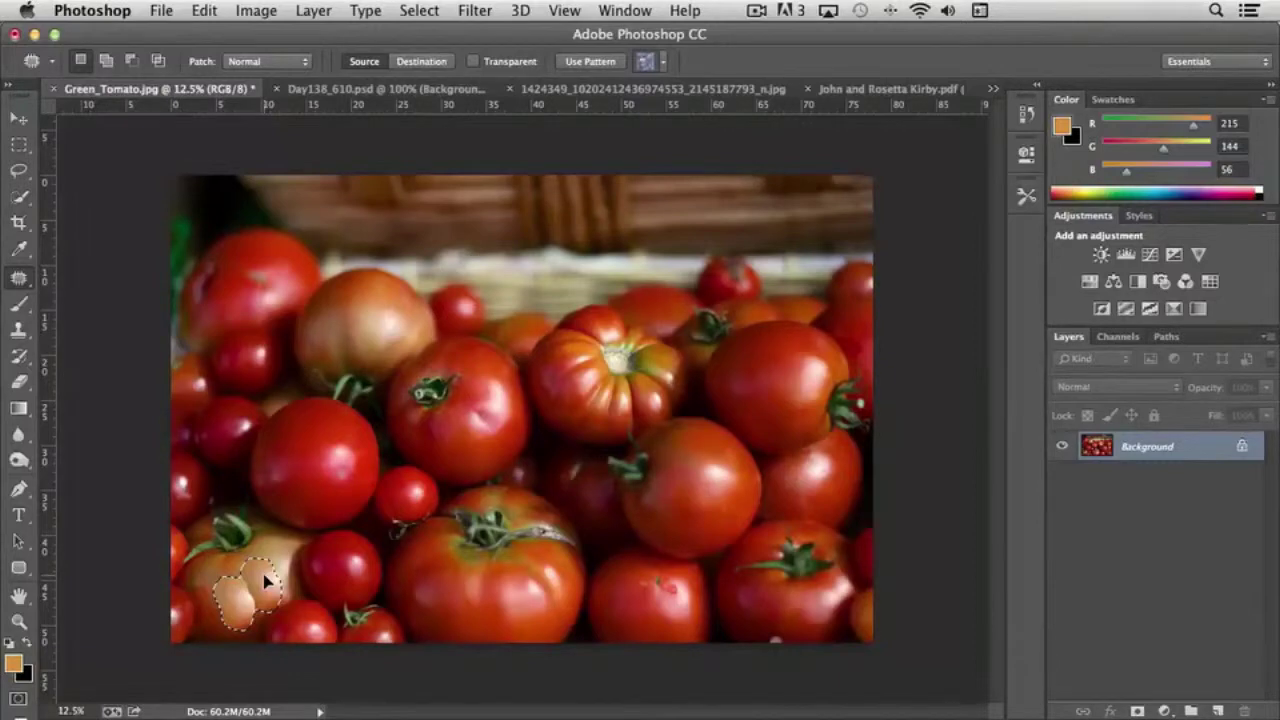
pyautogui.moveTo(265, 580); pyautogui.dragTo(265, 580)
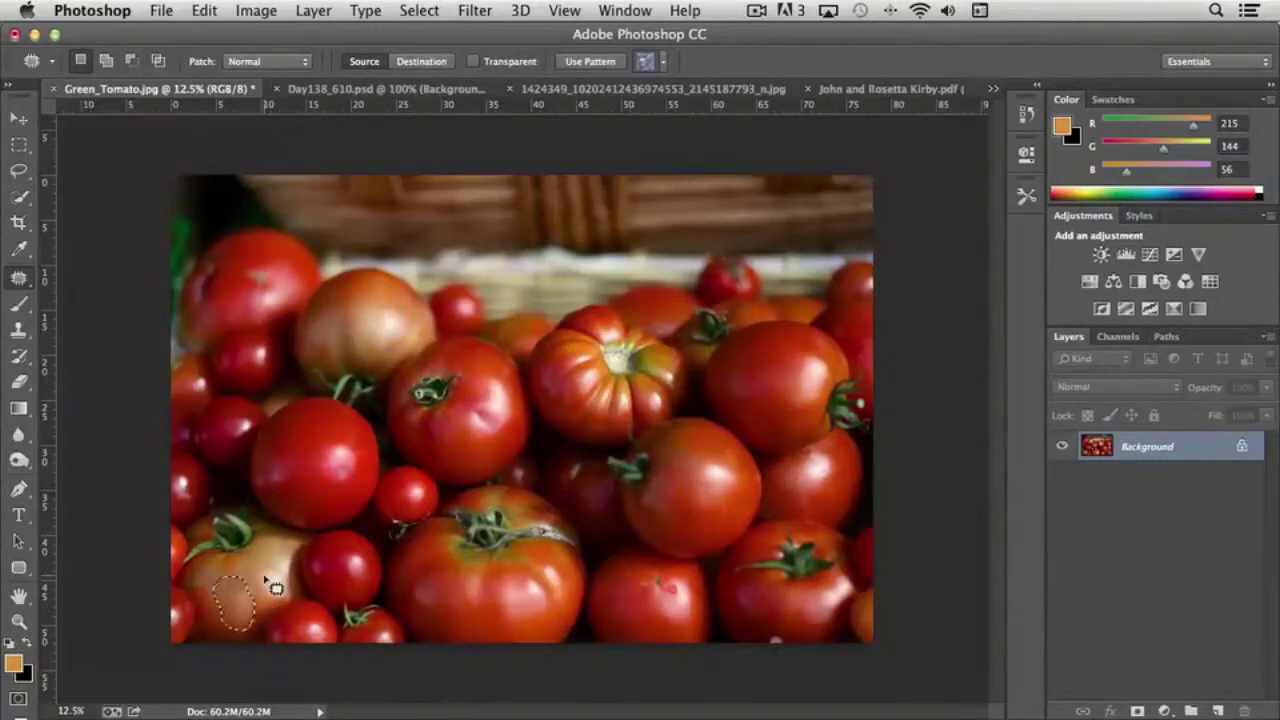
pyautogui.click(273, 588)
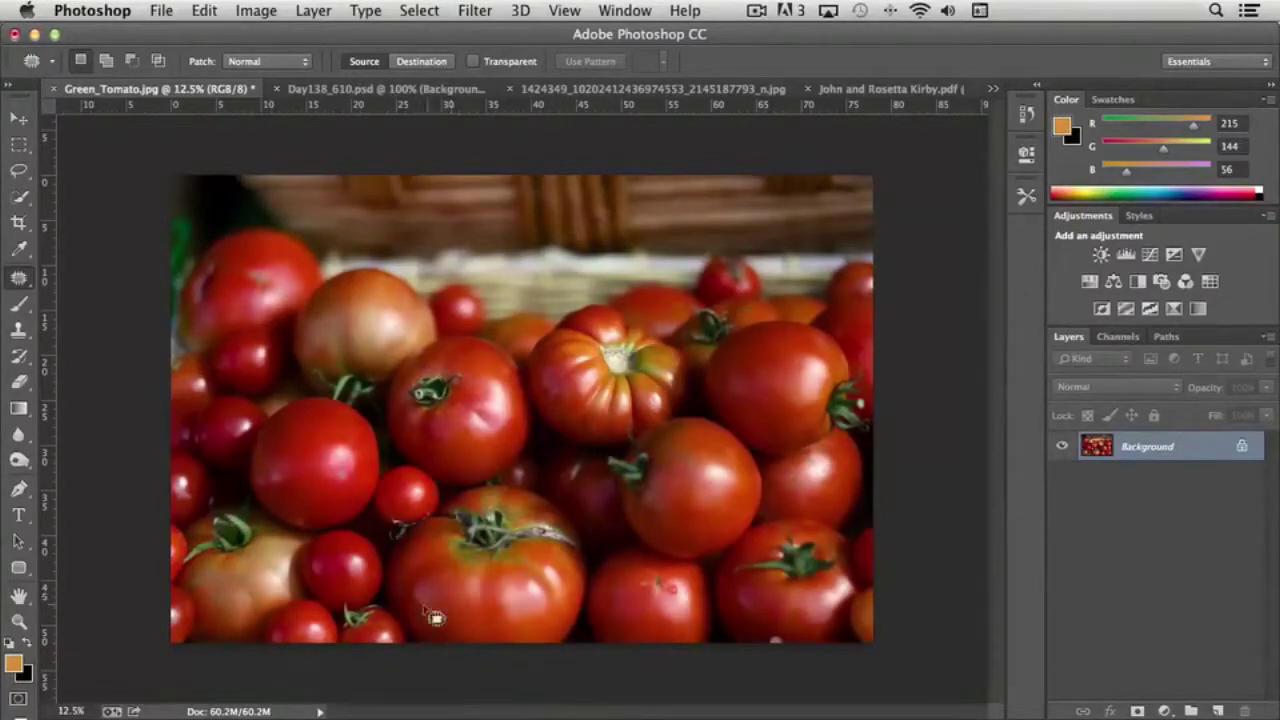
pyautogui.moveTo(22, 280); pyautogui.dragTo(110, 278)
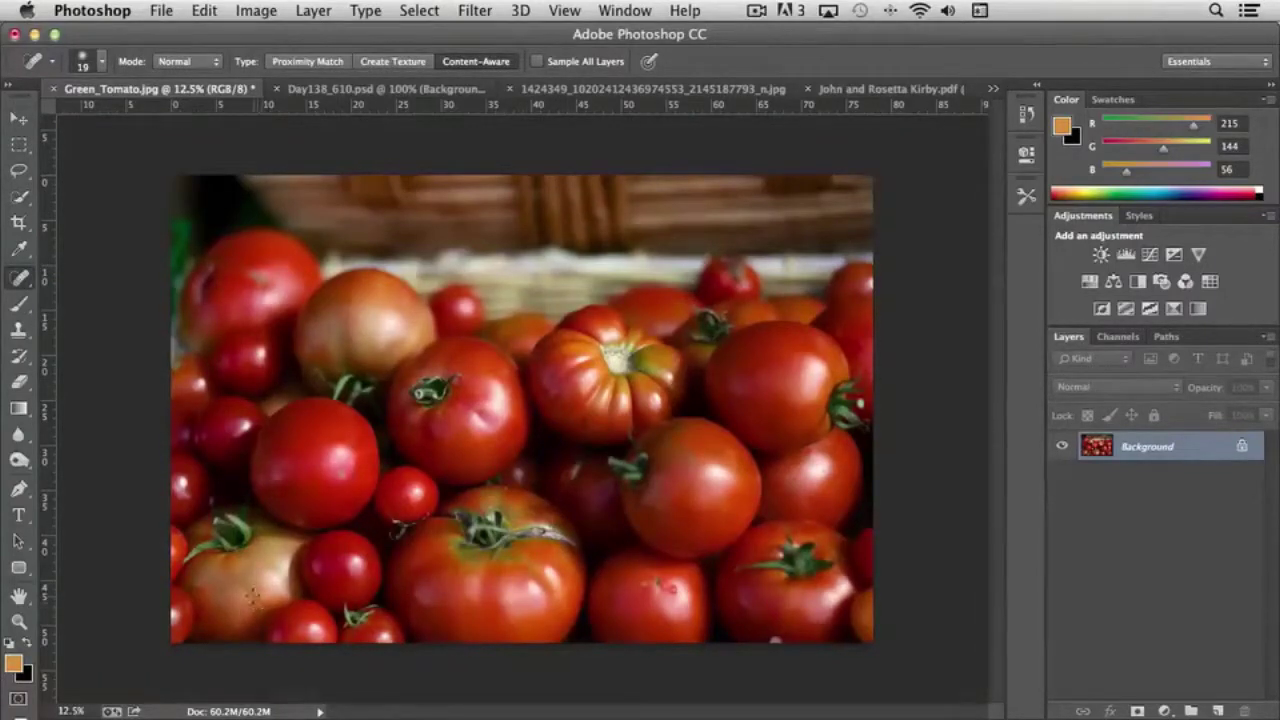
# Spot-heal the remaining mark on the lower-left tomato.
pyautogui.moveTo(246, 590)
pyautogui.mouseDown()
pyautogui.moveTo(254, 614)
pyautogui.moveTo(253, 596)
pyautogui.mouseUp()
pyautogui.click(21, 280)
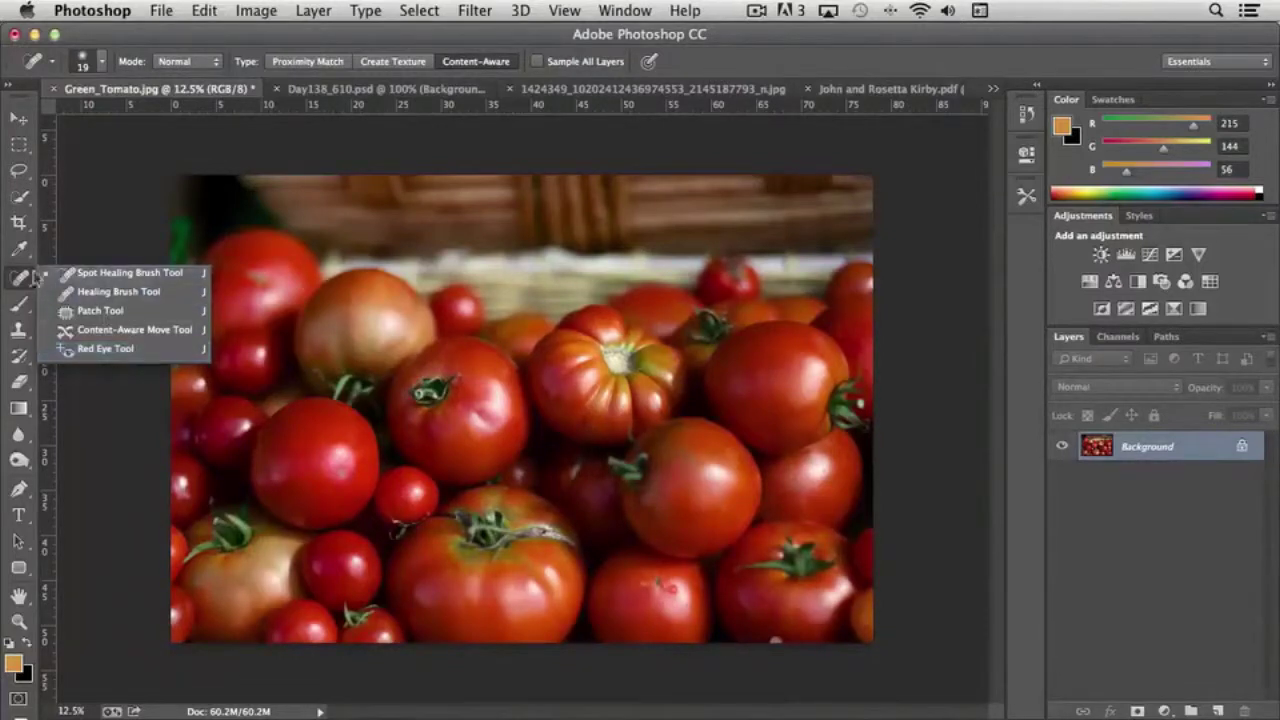
# Choose the Clone Stamp Tool and set its brush size to 47 px.
pyautogui.click(22, 285)
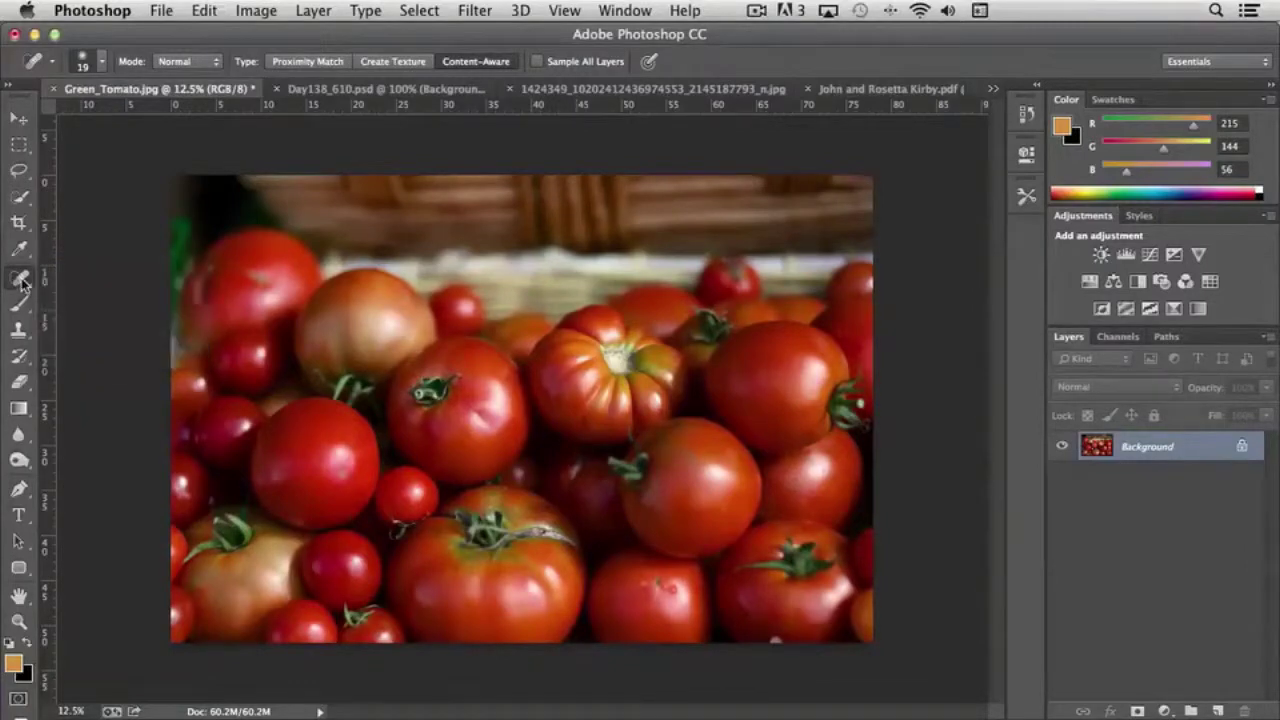
pyautogui.click(20, 333)
pyautogui.click(22, 335)
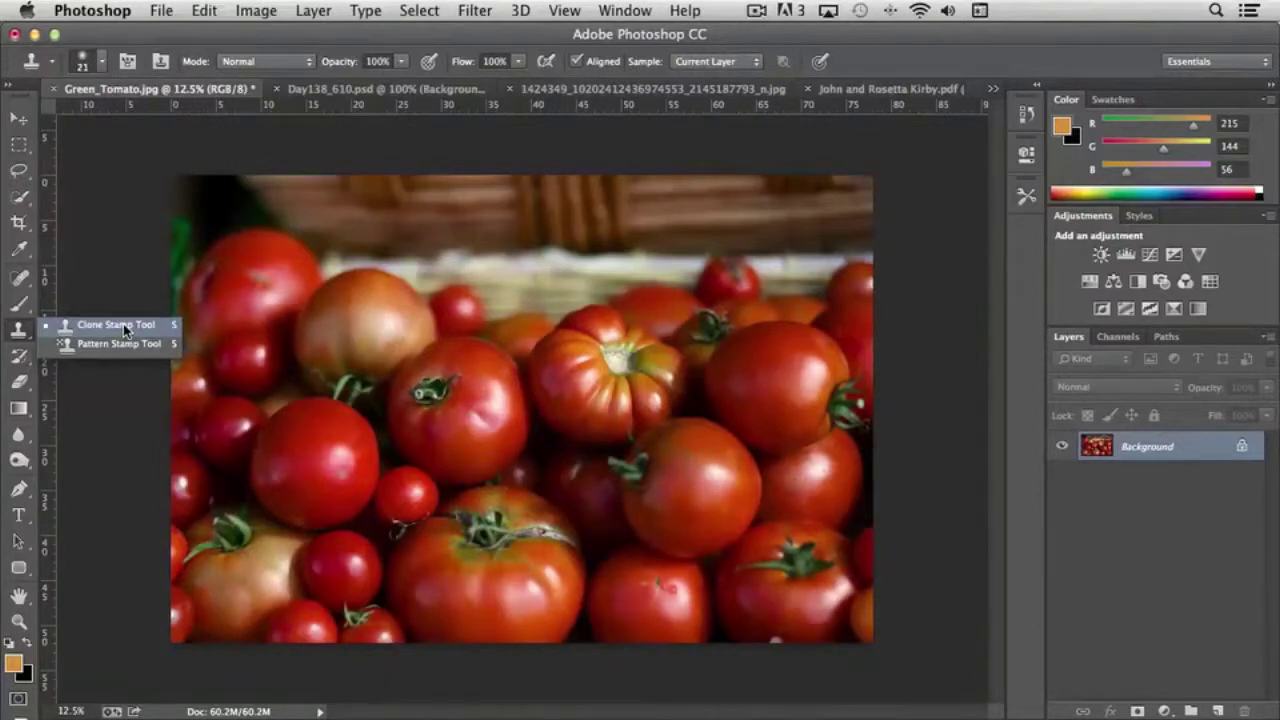
pyautogui.click(117, 325)
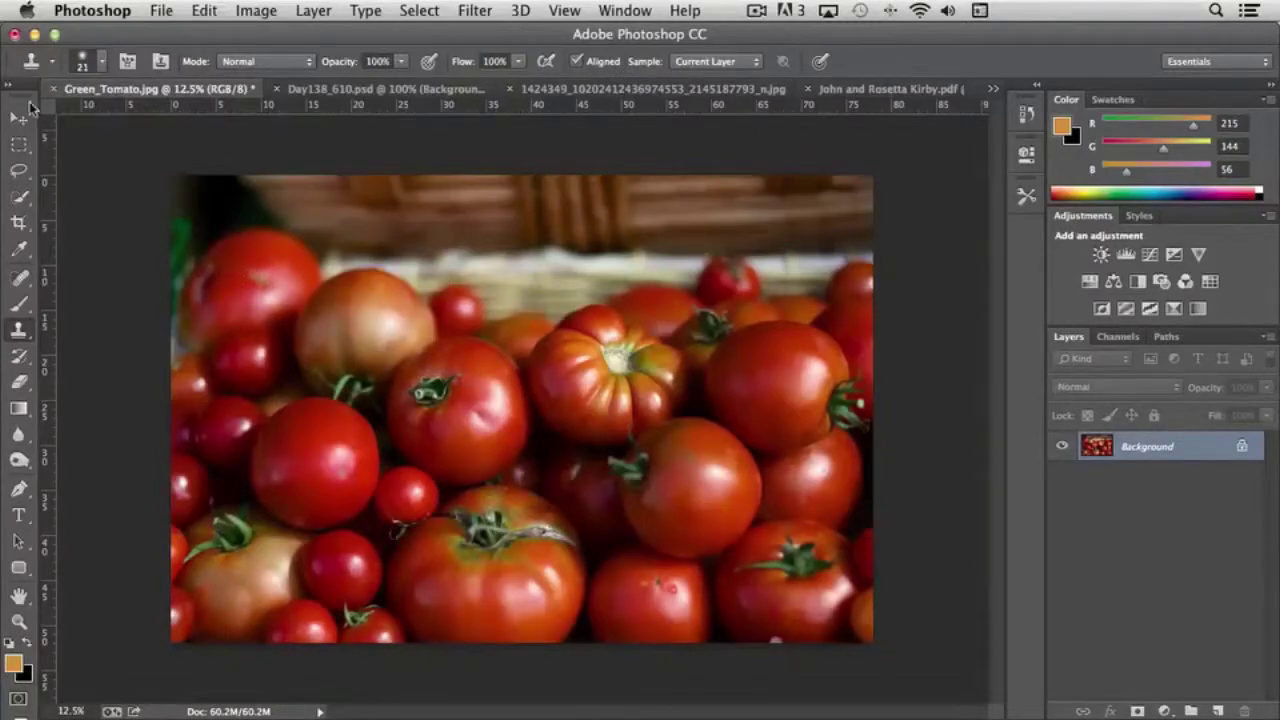
pyautogui.click(95, 62)
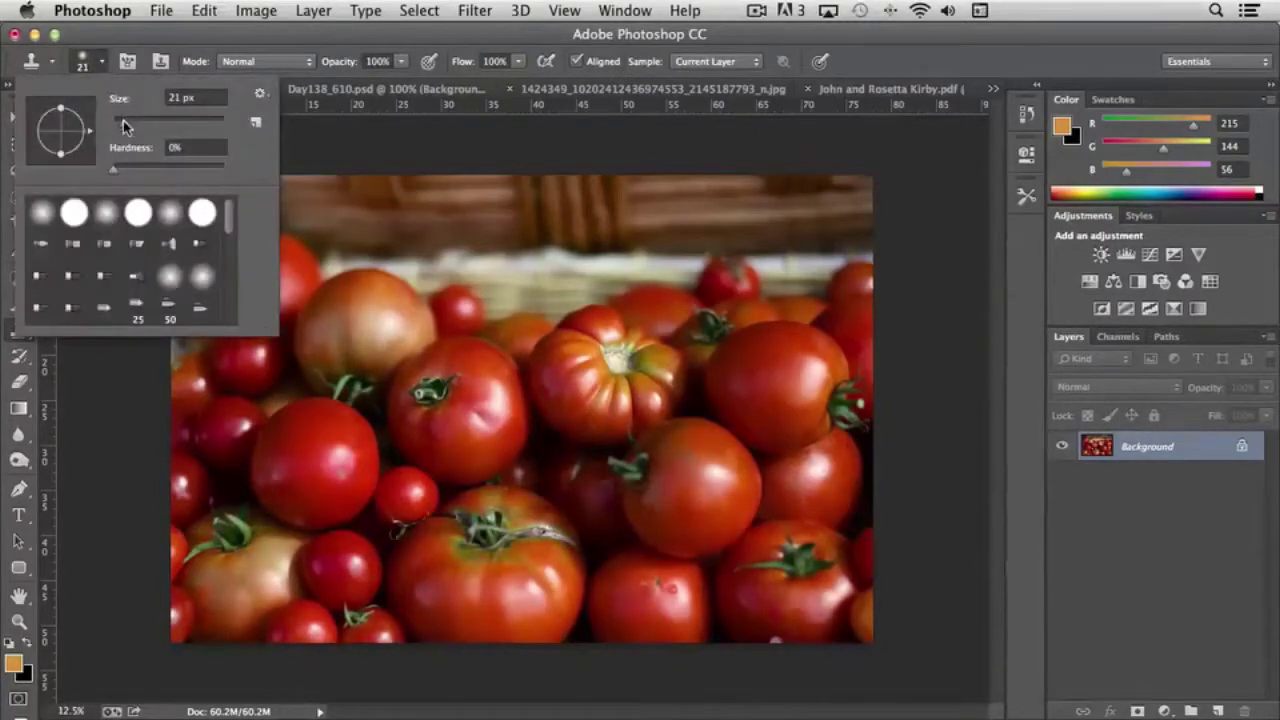
pyautogui.moveTo(123, 120); pyautogui.dragTo(139, 121)
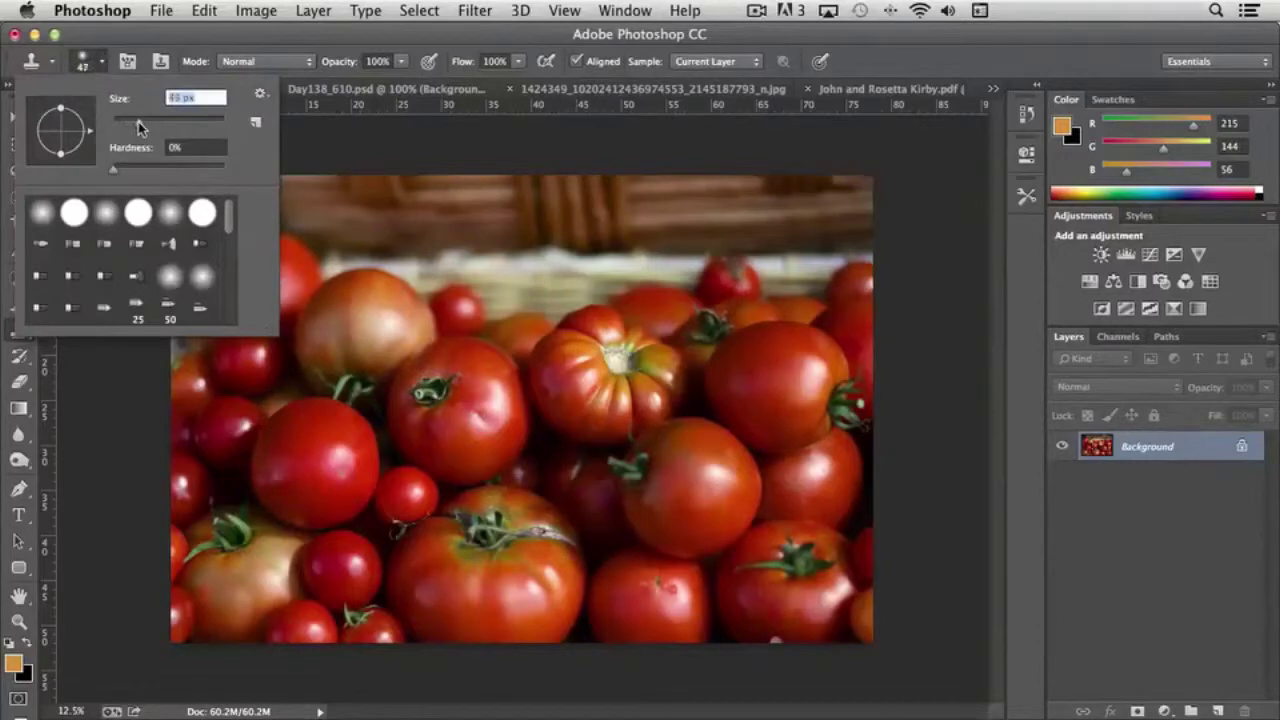
pyautogui.click(82, 62)
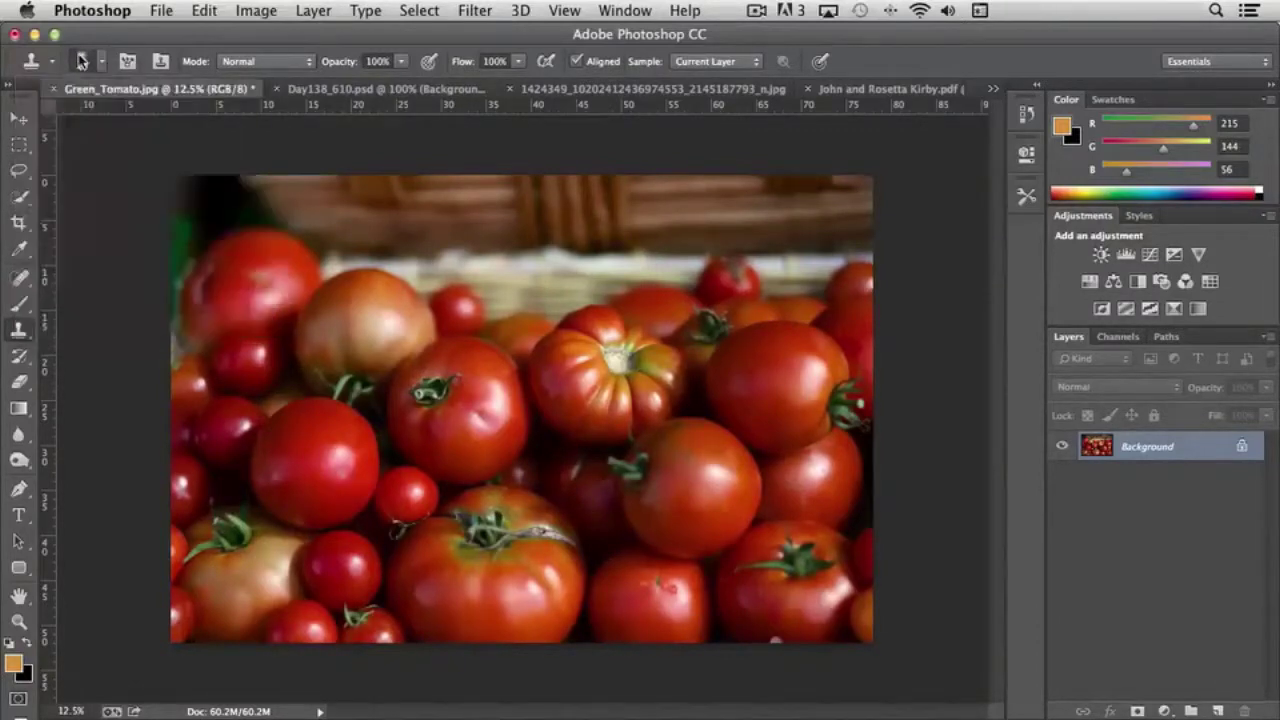
# Sample clean skin on the top-left tomato and clone it over two tomato spots.
pyautogui.keyDown('alt'); pyautogui.click(230, 248); pyautogui.keyUp('alt')
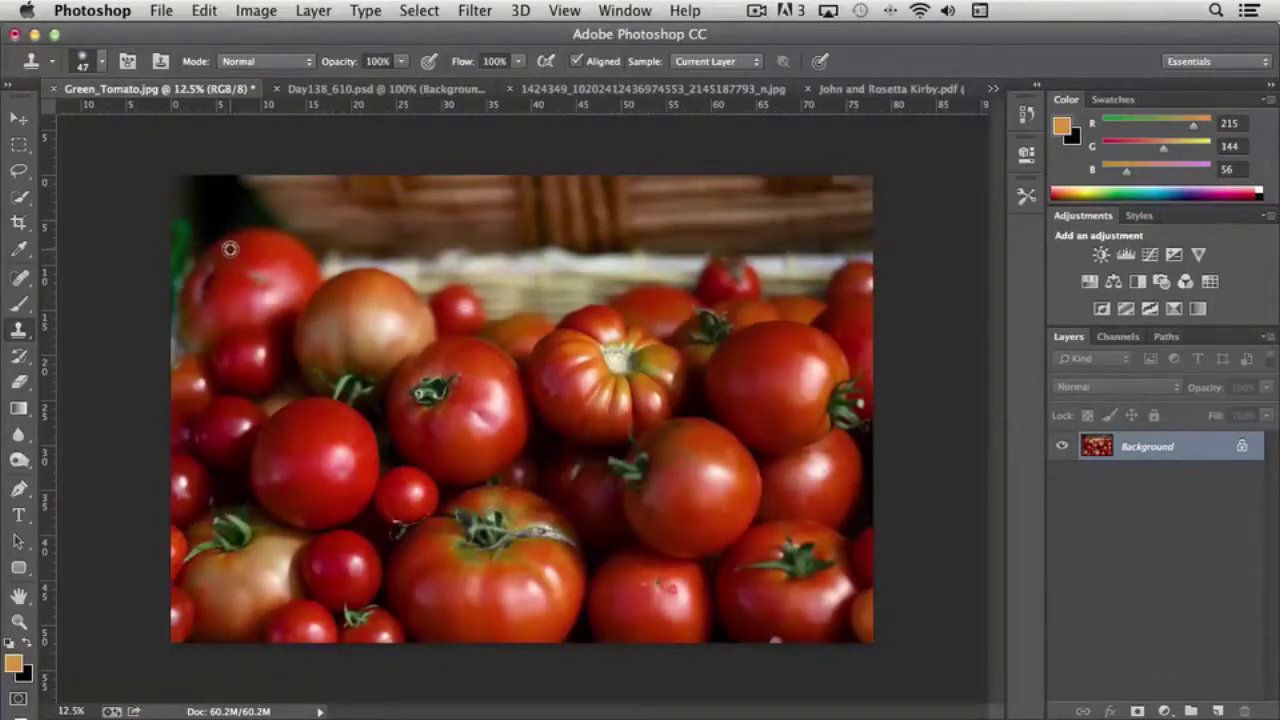
pyautogui.keyDown('alt'); pyautogui.click(230, 248); pyautogui.keyUp('alt')
pyautogui.moveTo(222, 262)
pyautogui.mouseDown()
pyautogui.moveTo(262, 264)
pyautogui.moveTo(250, 280)
pyautogui.moveTo(268, 280)
pyautogui.moveTo(246, 267)
pyautogui.mouseUp()
pyautogui.moveTo(285, 274); pyautogui.dragTo(266, 303)
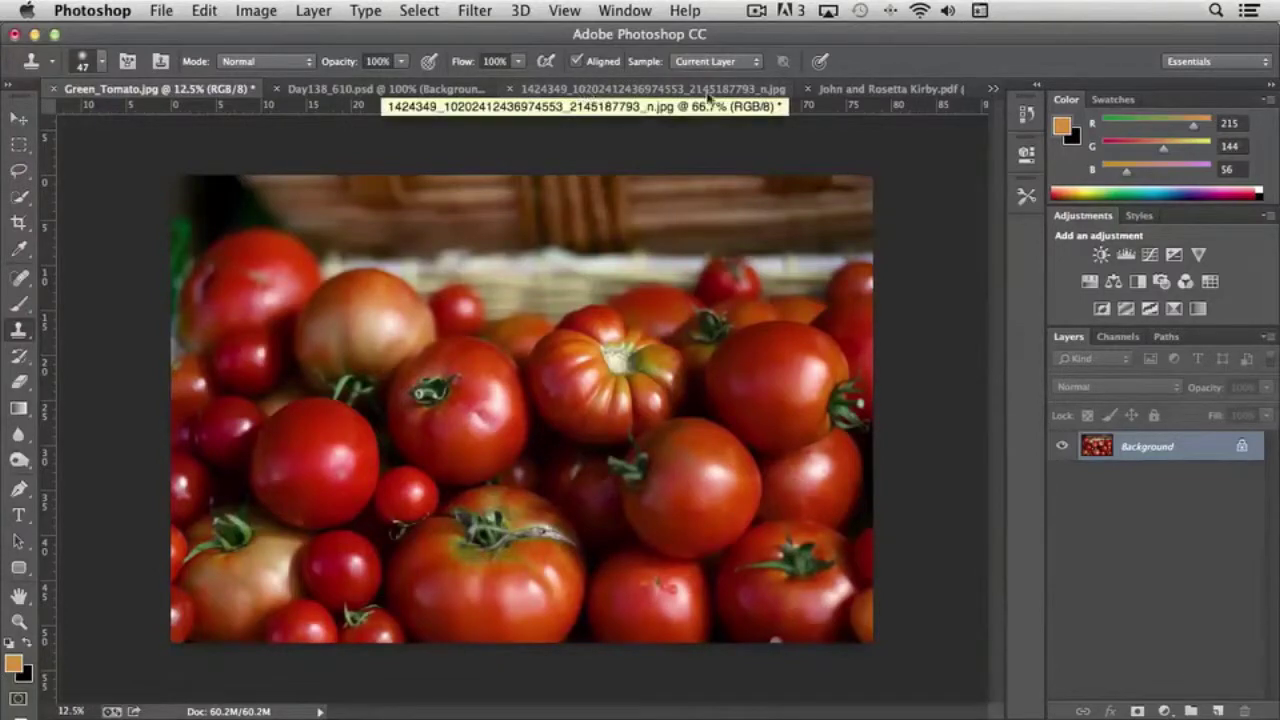
pyautogui.click(880, 90)
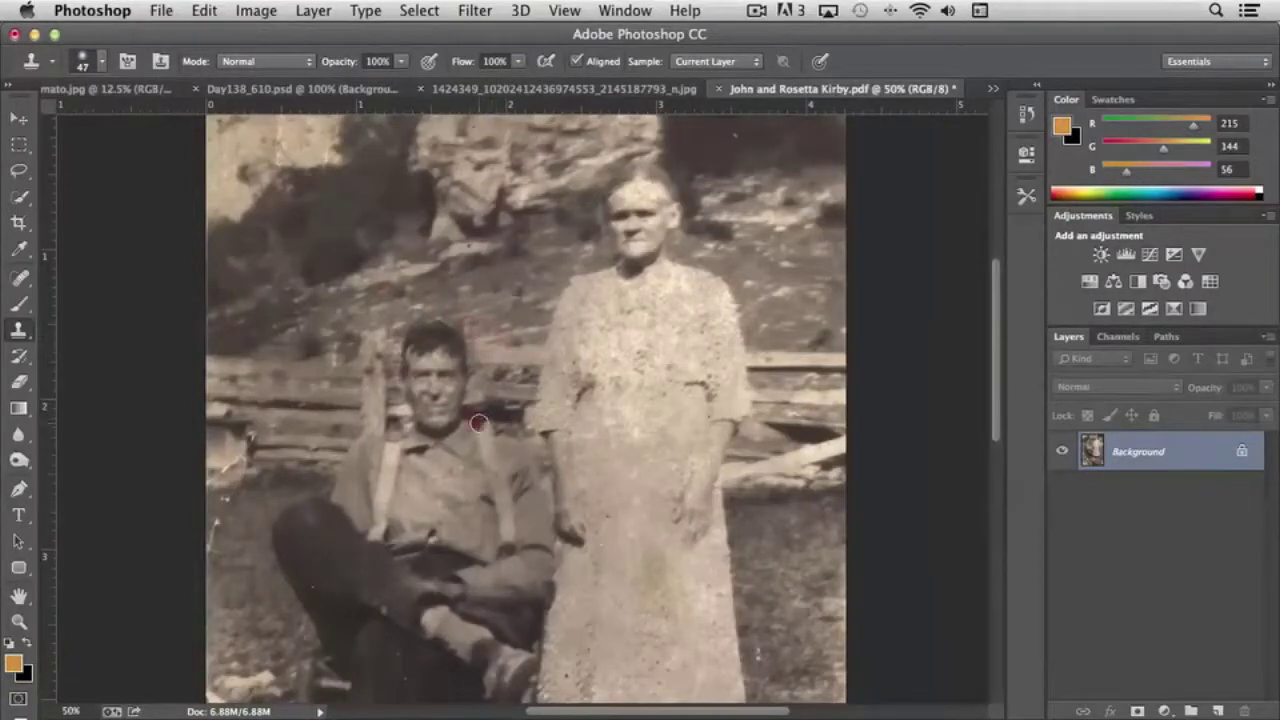
# Clone out the red speck on the man's shirt and the ground speck by his knee.
pyautogui.click(508, 488)
pyautogui.click(276, 602)
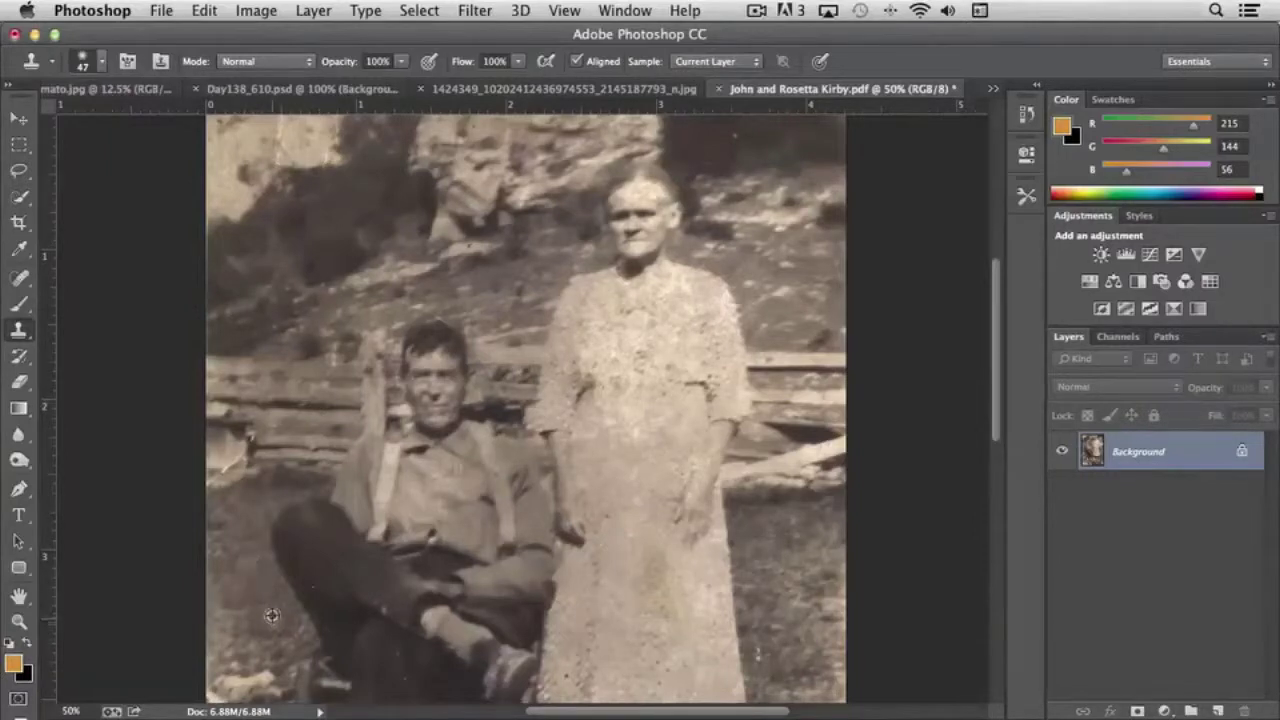
pyautogui.keyDown('alt'); pyautogui.click(262, 585); pyautogui.keyUp('alt')
pyautogui.click(21, 278)
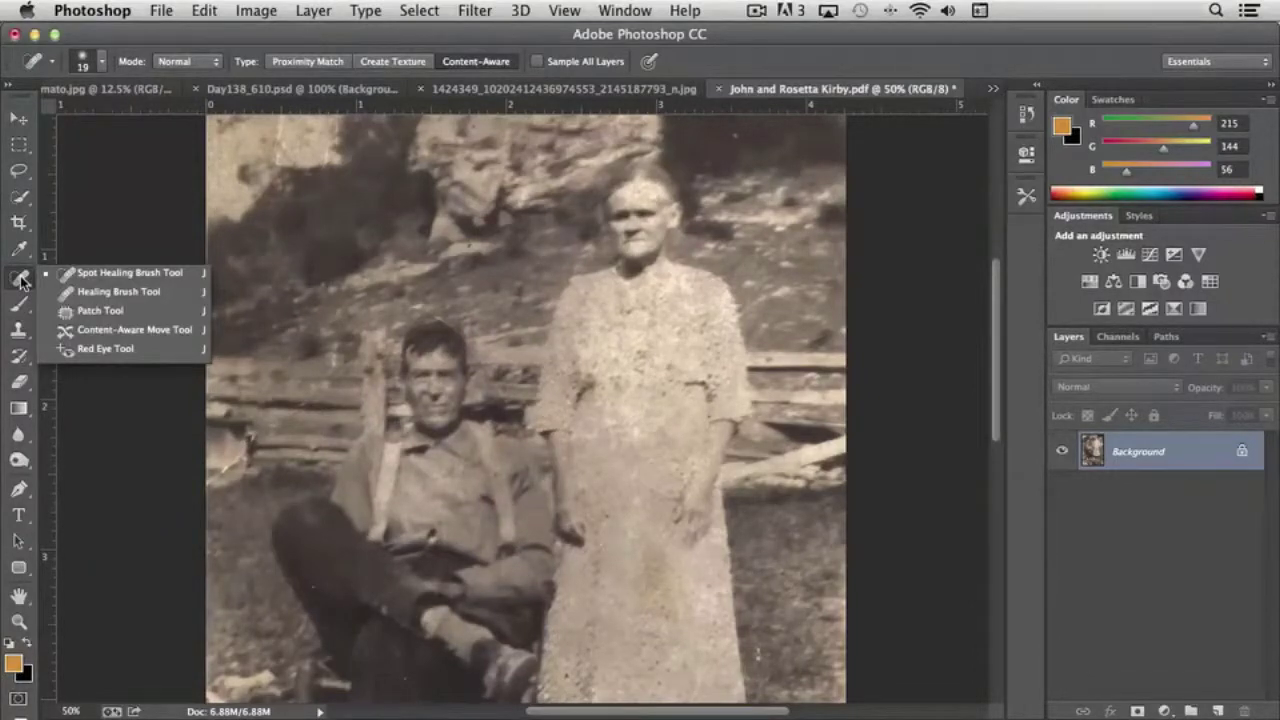
# With Content-Aware Move, lasso the buck and antlers and drag them right and slightly down.
pyautogui.click(137, 331)
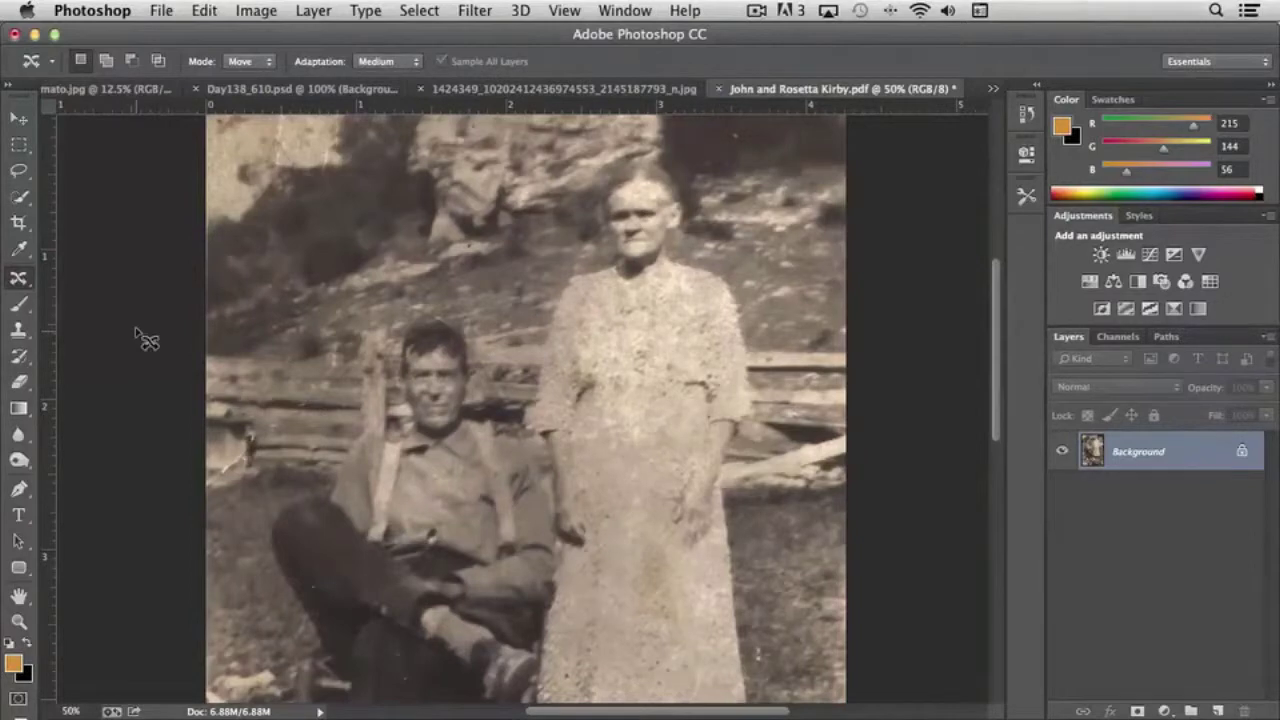
pyautogui.click(633, 92)
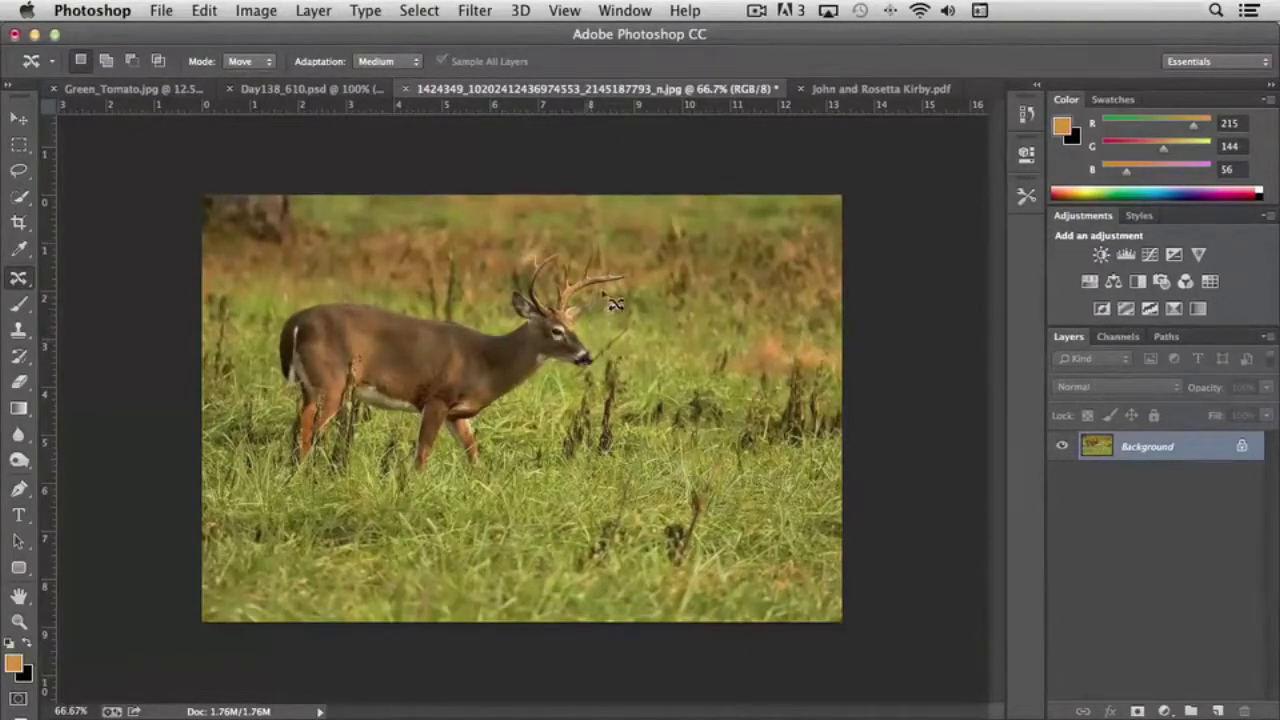
pyautogui.moveTo(638, 294)
pyautogui.mouseDown()
pyautogui.moveTo(593, 249)
pyautogui.moveTo(526, 247)
pyautogui.moveTo(488, 317)
pyautogui.moveTo(301, 296)
pyautogui.moveTo(266, 344)
pyautogui.moveTo(276, 396)
pyautogui.moveTo(282, 386)
pyautogui.moveTo(280, 469)
pyautogui.moveTo(313, 491)
pyautogui.moveTo(491, 476)
pyautogui.moveTo(540, 414)
pyautogui.moveTo(612, 368)
pyautogui.mouseUp()
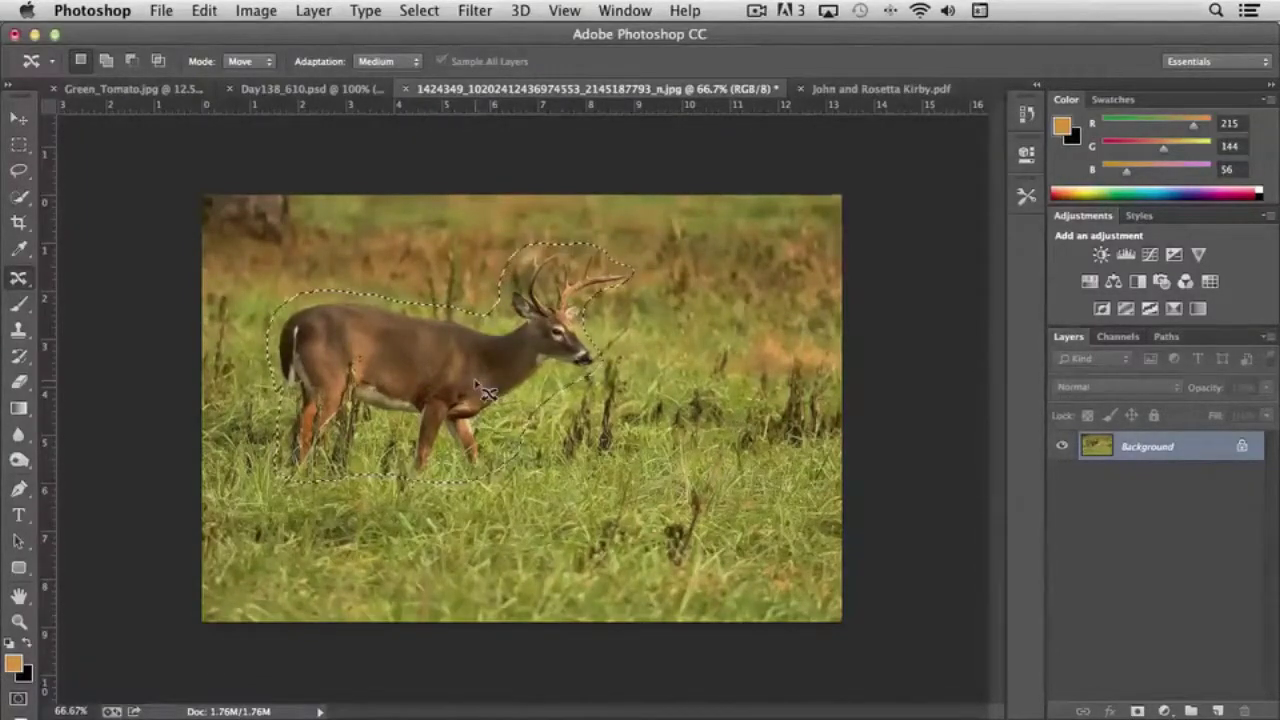
pyautogui.moveTo(477, 385); pyautogui.dragTo(531, 378)
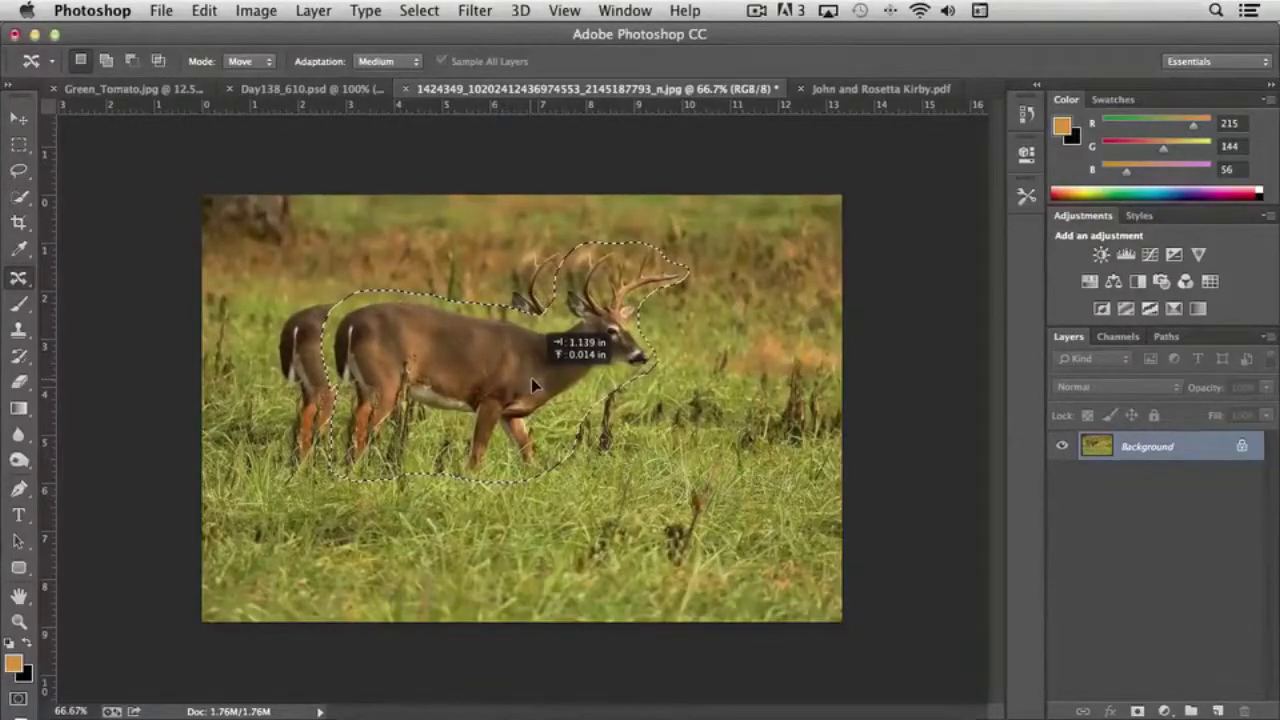
pyautogui.moveTo(531, 378); pyautogui.dragTo(532, 389)
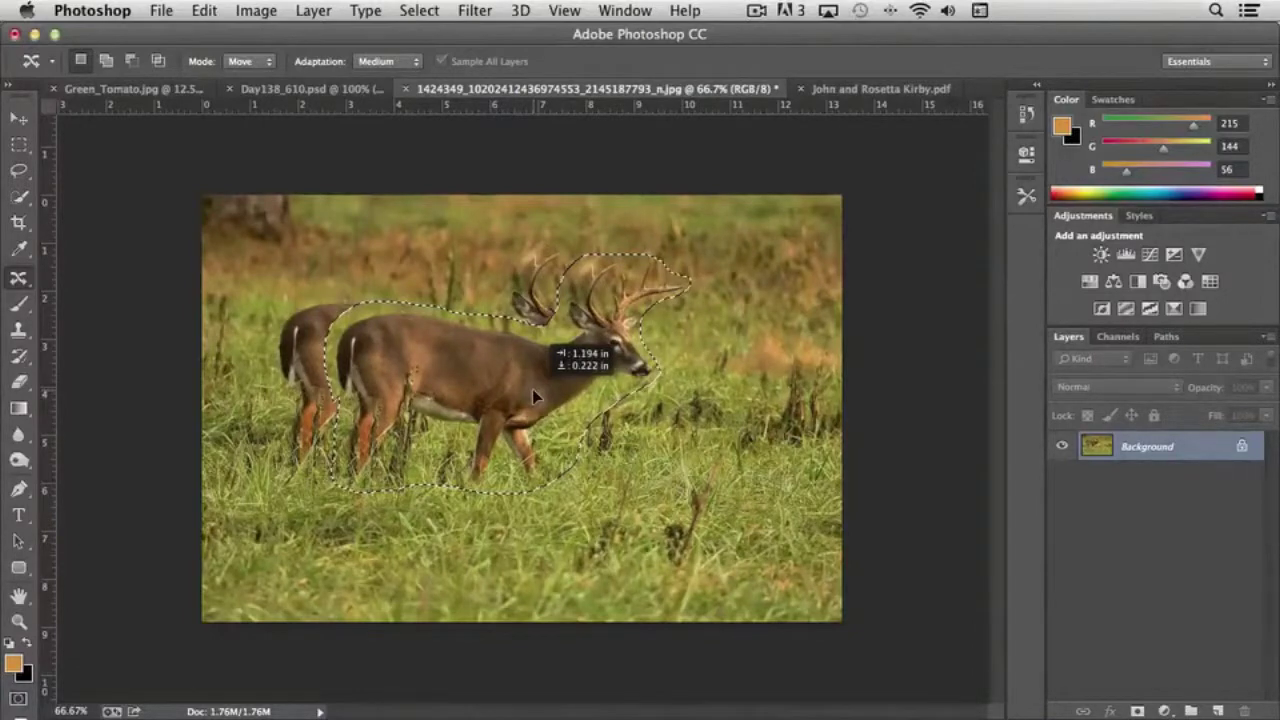
pyautogui.moveTo(532, 389); pyautogui.dragTo(532, 389)
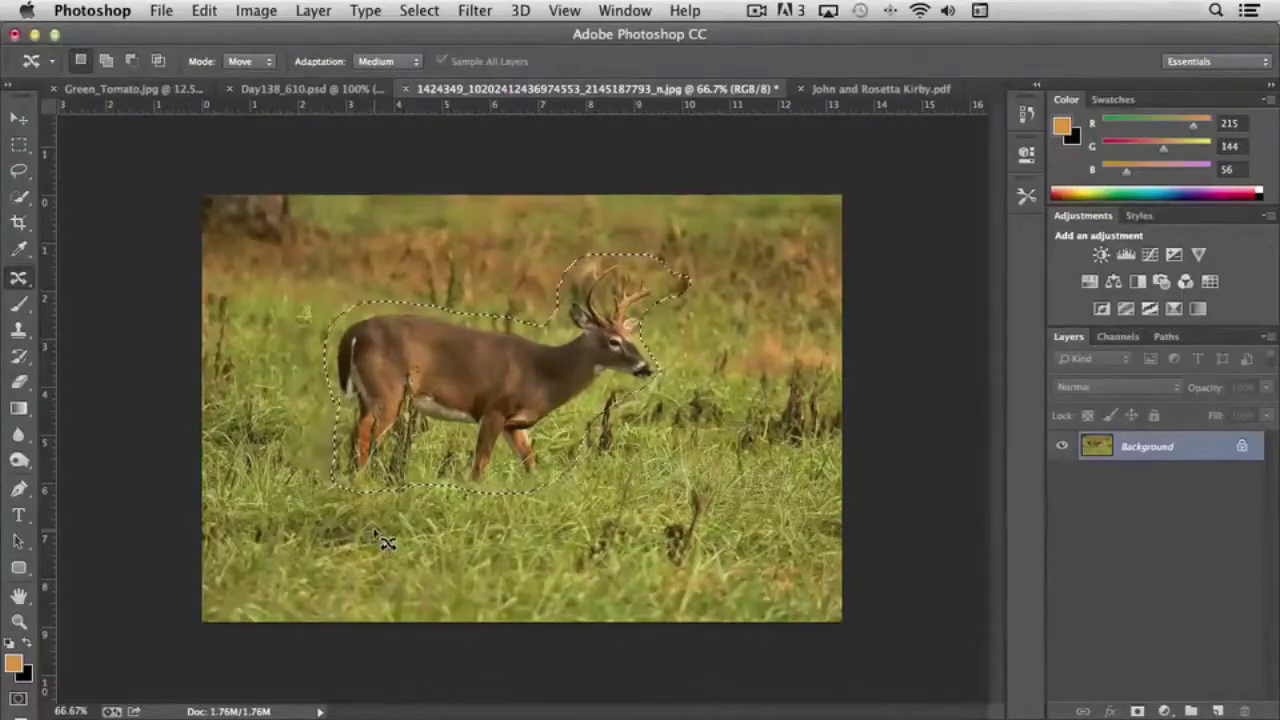
# Deselect the moved deer, draw a Patch Tool outline on the grass to its left, then deselect.
pyautogui.click(386, 543)
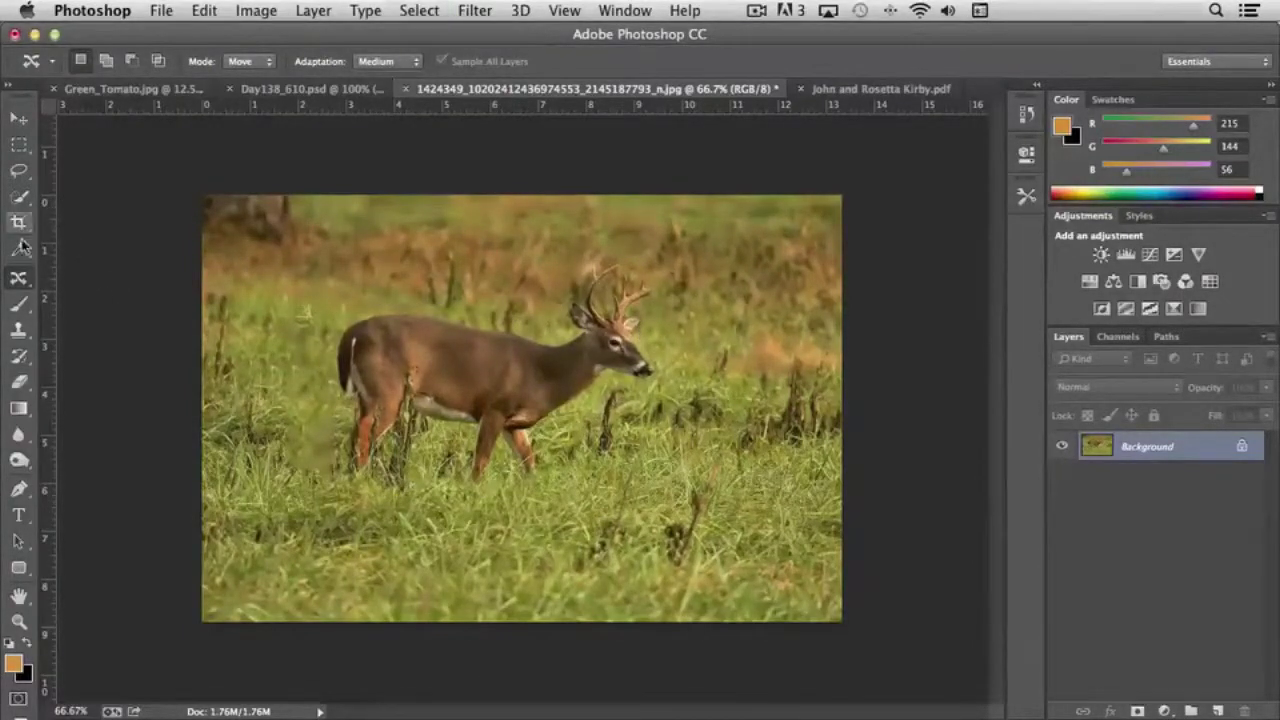
pyautogui.moveTo(20, 276); pyautogui.dragTo(100, 268)
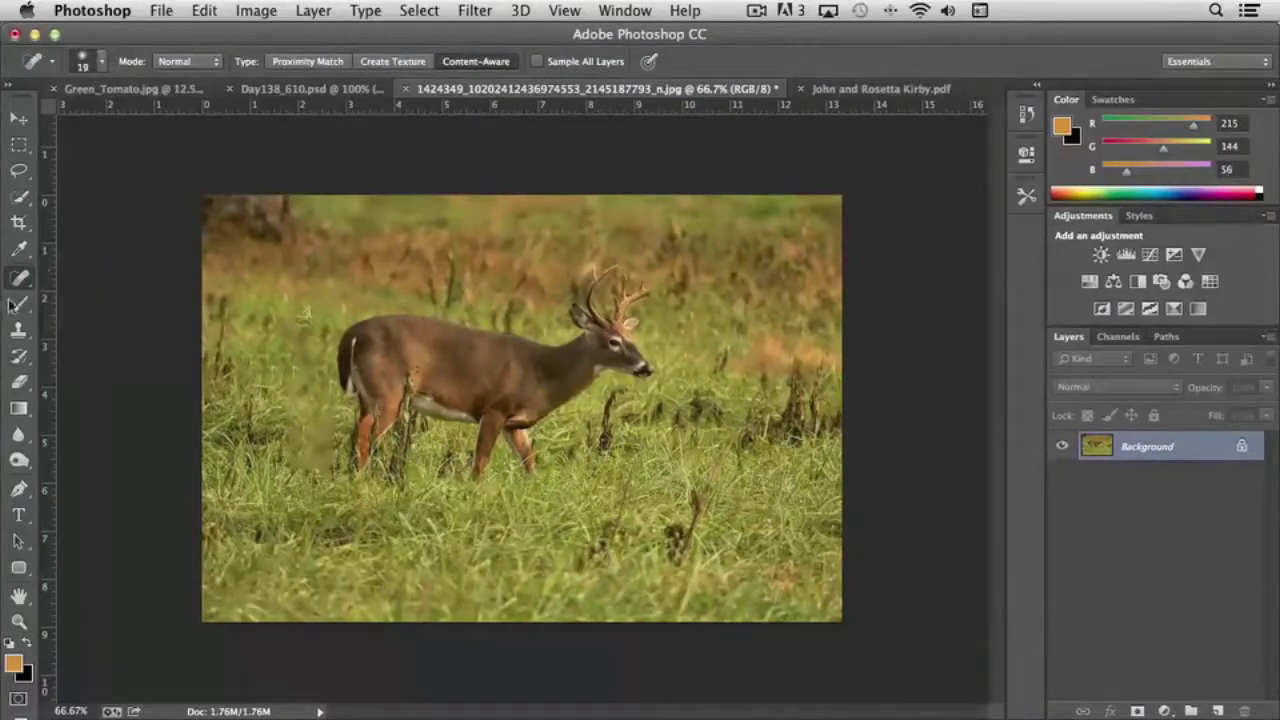
pyautogui.moveTo(20, 277)
pyautogui.mouseDown()
pyautogui.moveTo(60, 274)
pyautogui.moveTo(112, 318)
pyautogui.mouseUp()
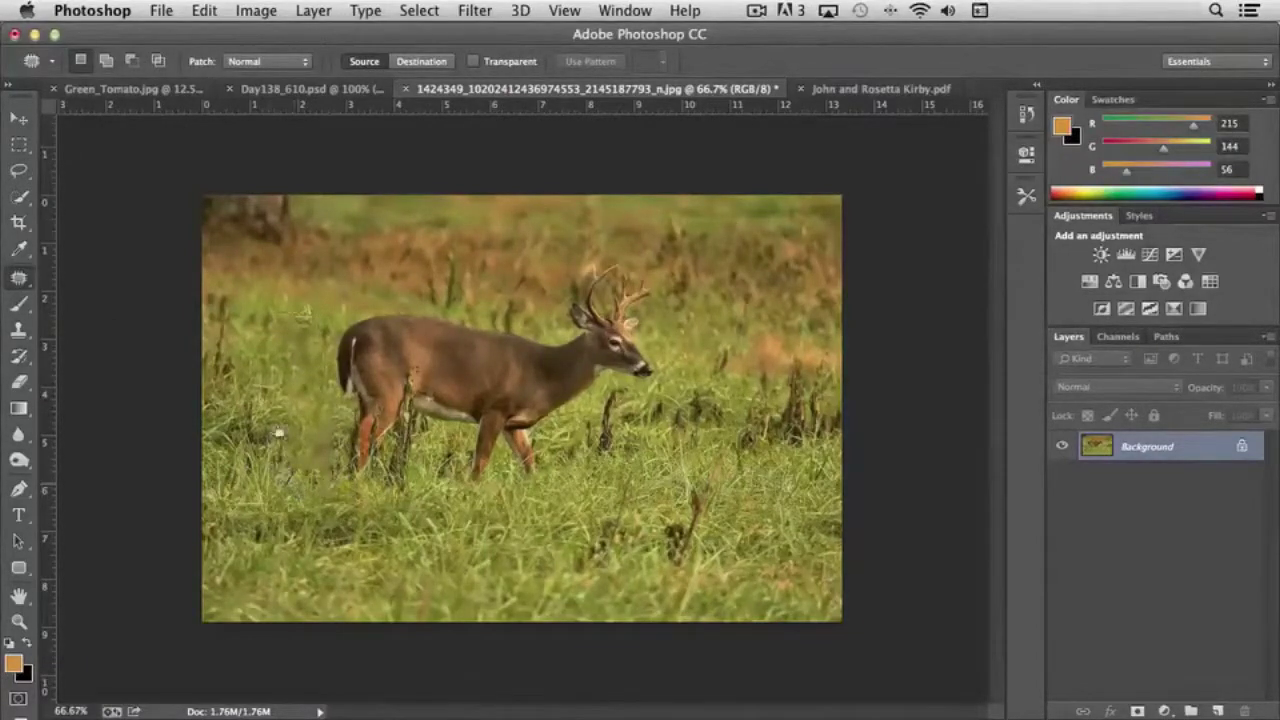
pyautogui.moveTo(279, 433)
pyautogui.mouseDown()
pyautogui.moveTo(286, 323)
pyautogui.moveTo(294, 409)
pyautogui.moveTo(232, 398)
pyautogui.mouseUp()
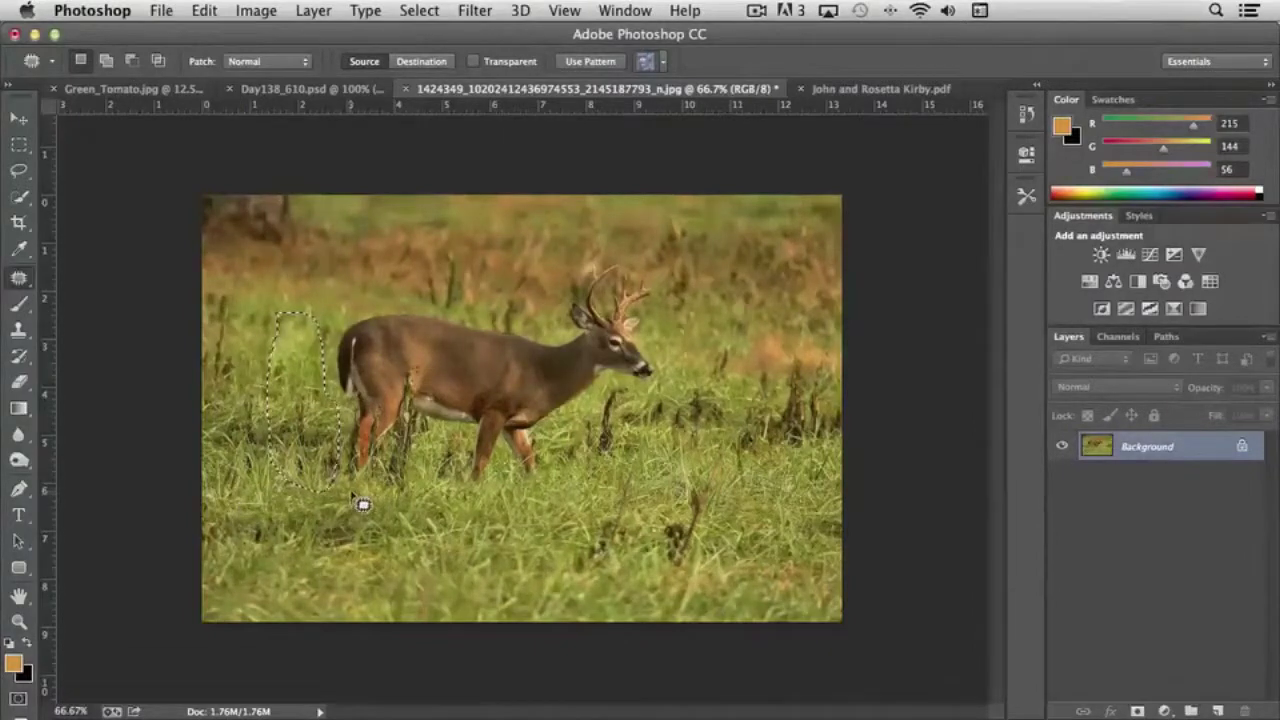
pyautogui.press('super+d')
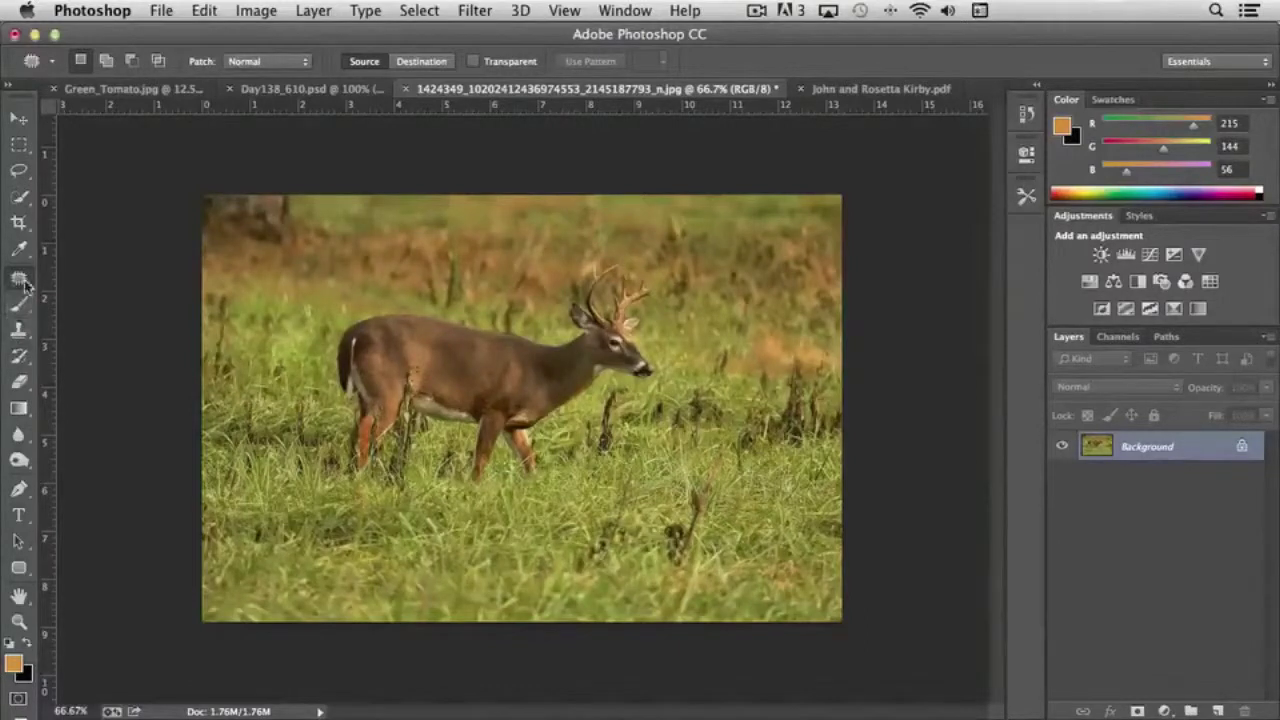
# Draw a rectangular marquee over the dark top-left corner and feather it by 5 pixels.
pyautogui.press('m')
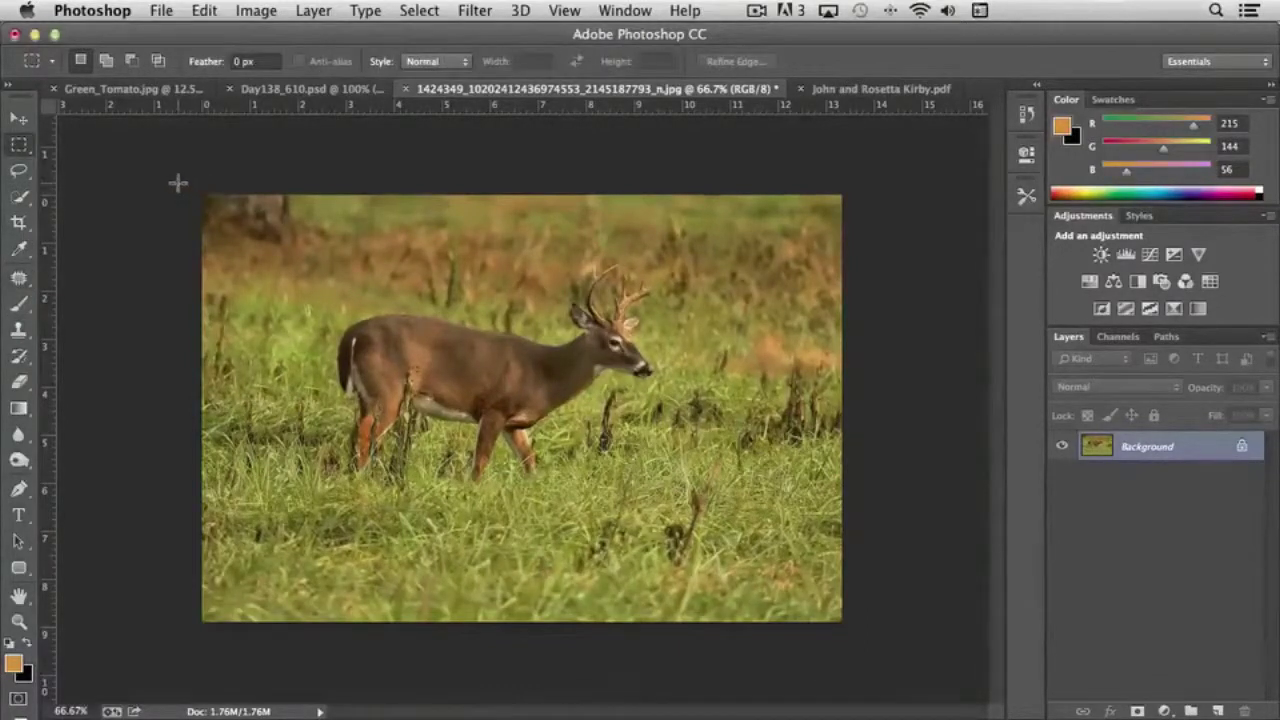
pyautogui.moveTo(176, 177); pyautogui.dragTo(313, 284)
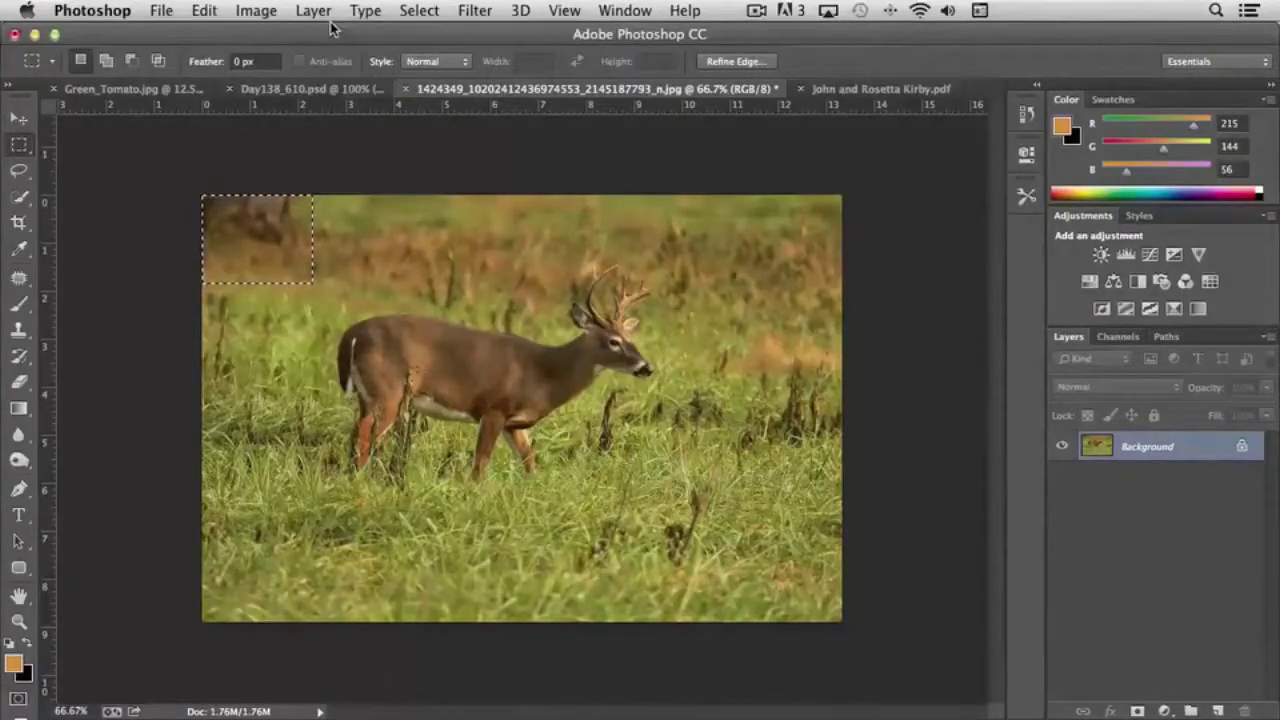
pyautogui.click(416, 10)
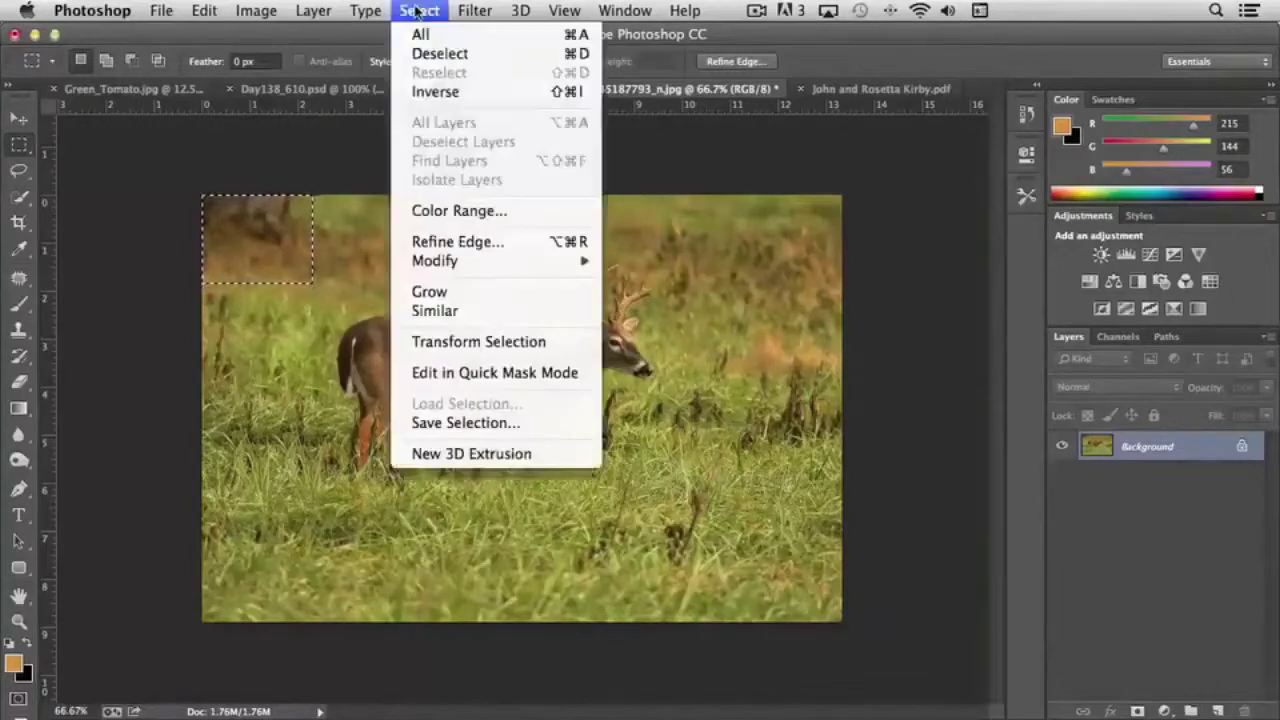
pyautogui.moveTo(470, 262)
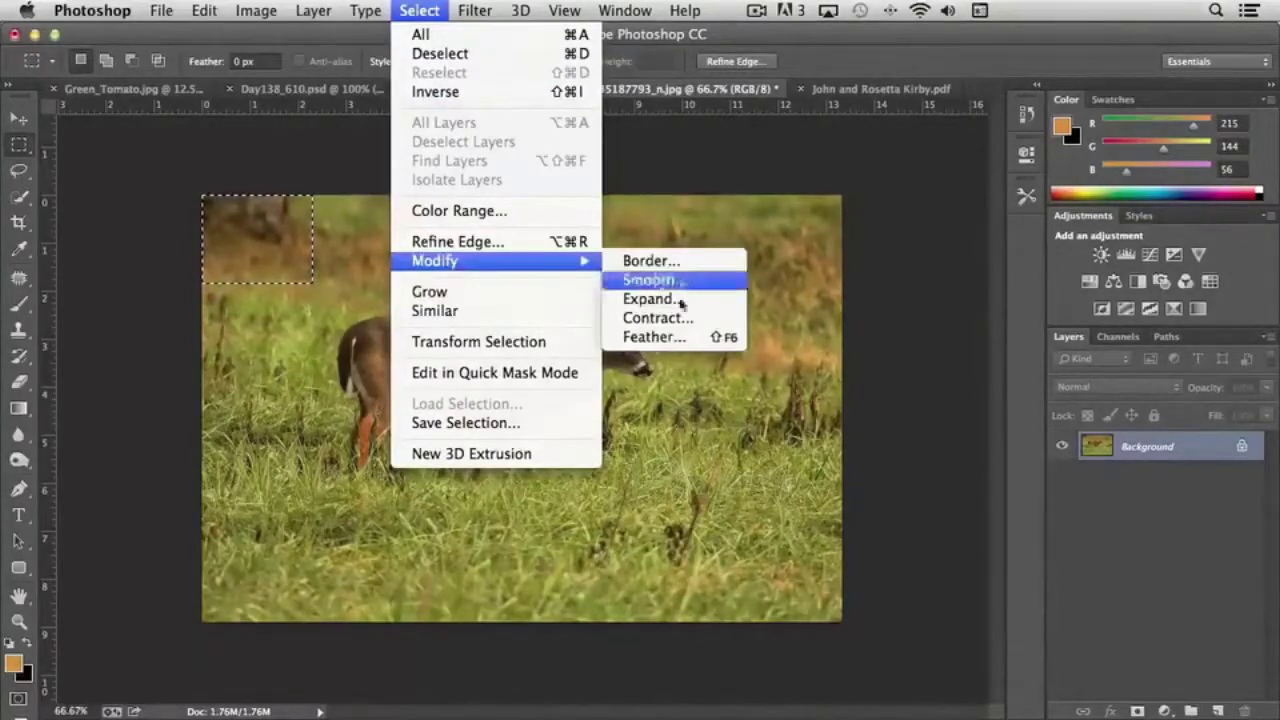
pyautogui.click(655, 337)
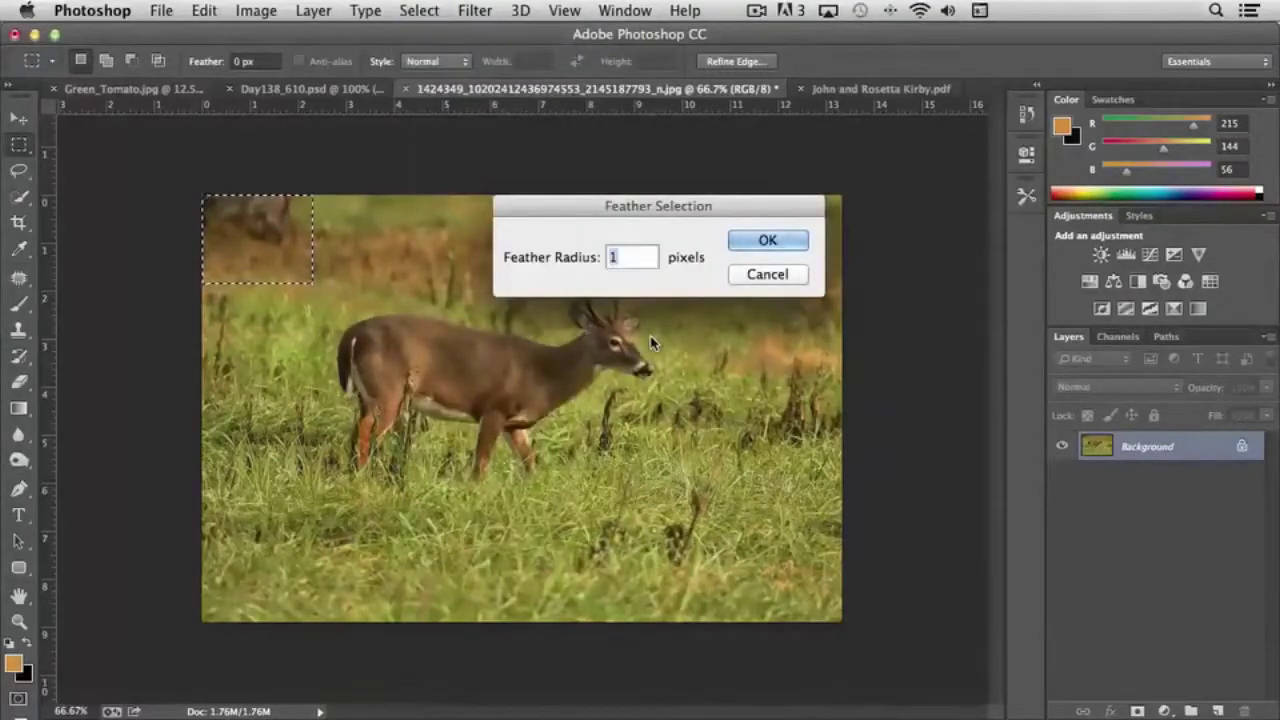
pyautogui.write('5')
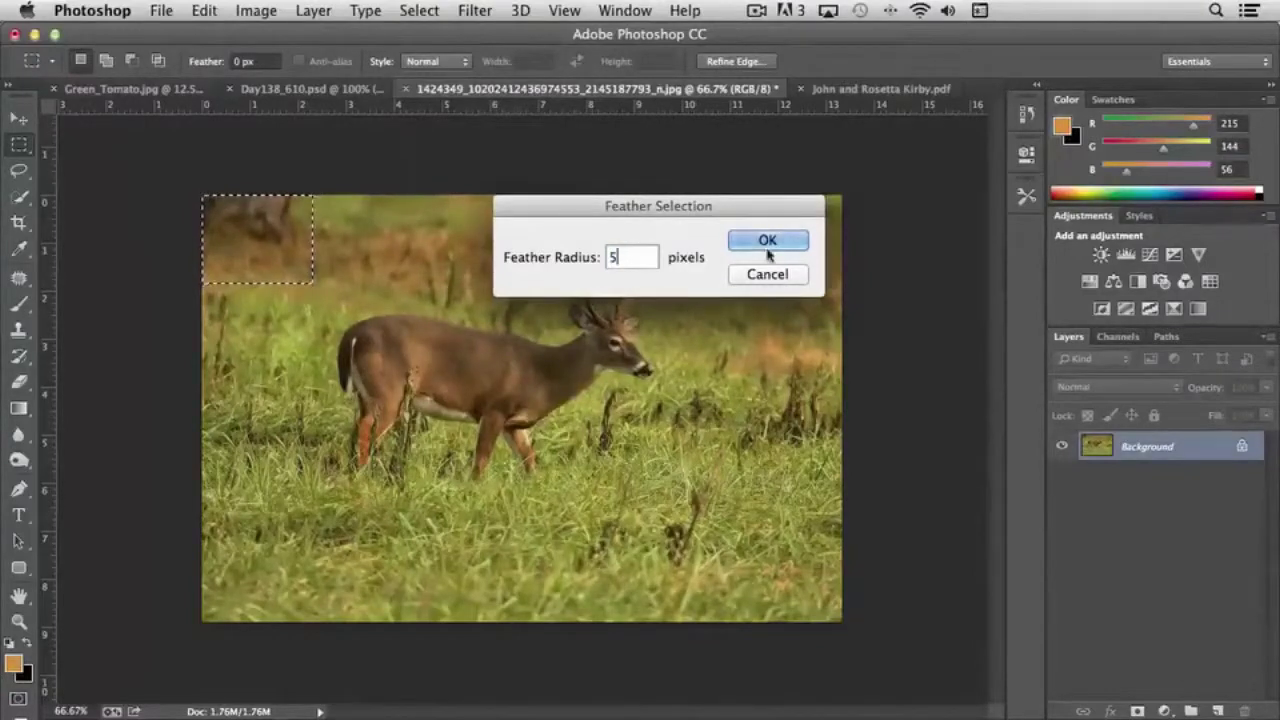
pyautogui.click(767, 250)
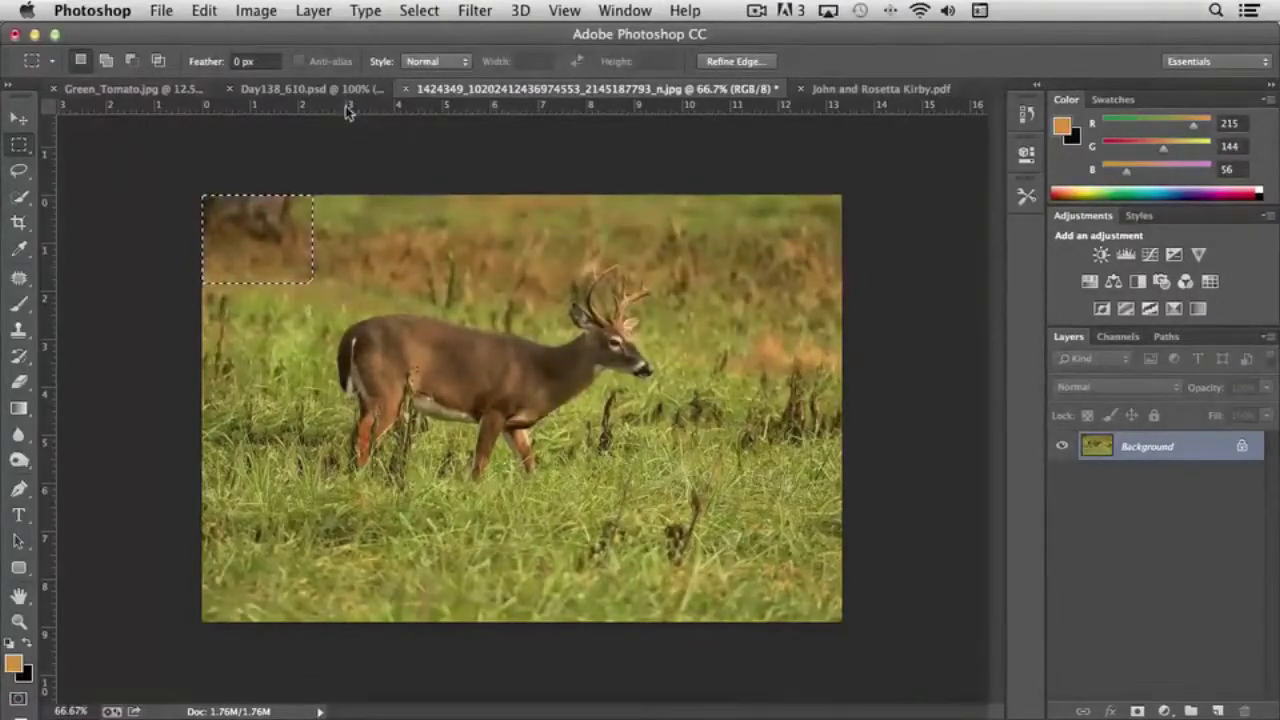
# Fill the corner selection using Content-Aware as the source, then deselect.
pyautogui.click(204, 10)
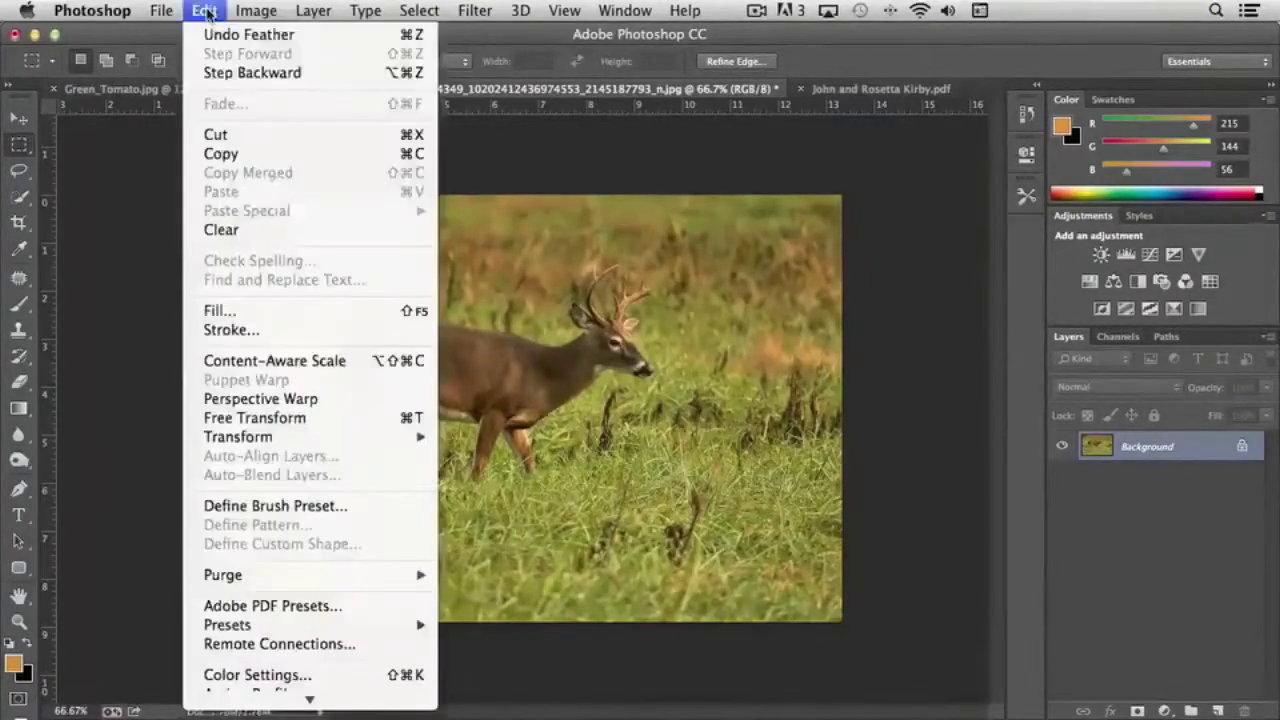
pyautogui.click(249, 312)
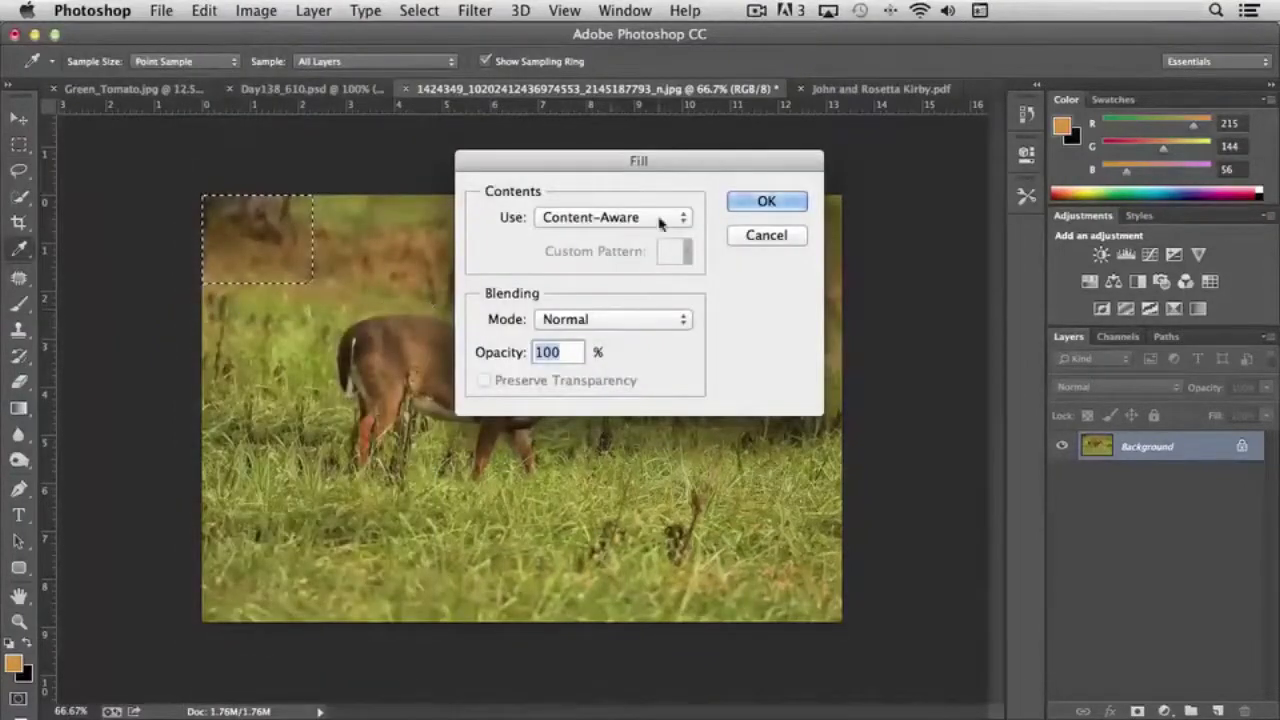
pyautogui.click(645, 220)
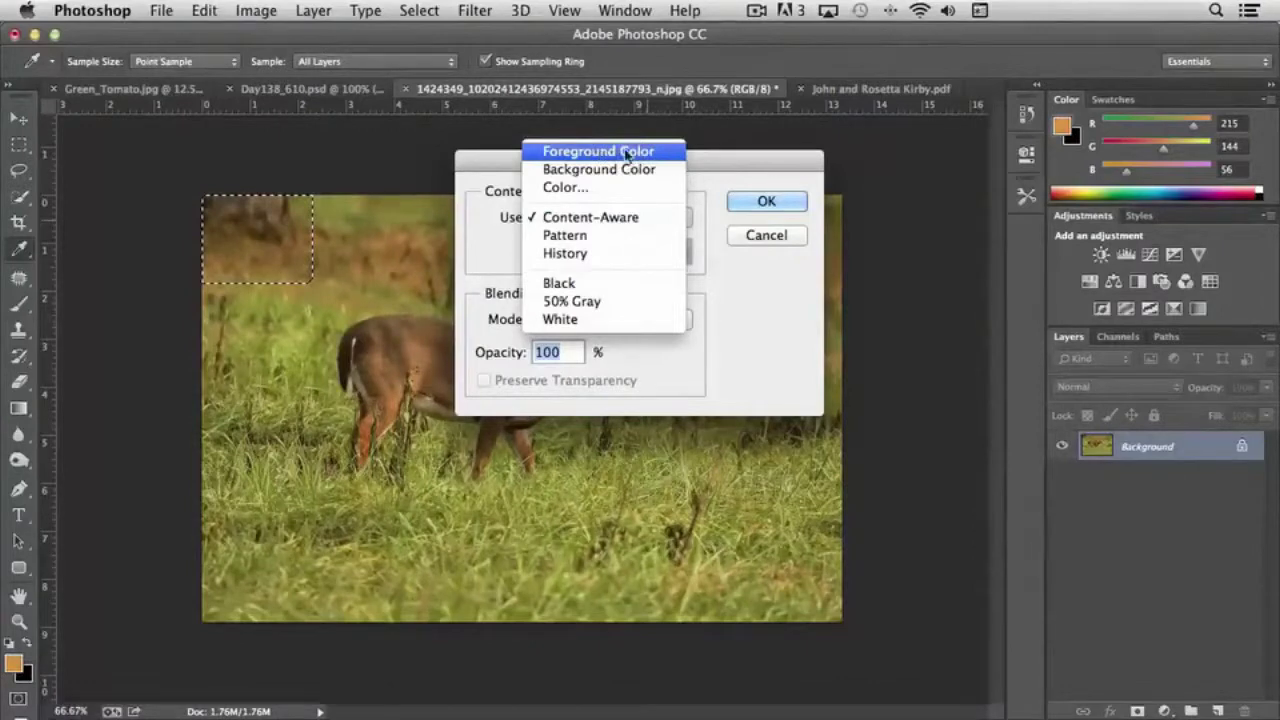
pyautogui.click(614, 218)
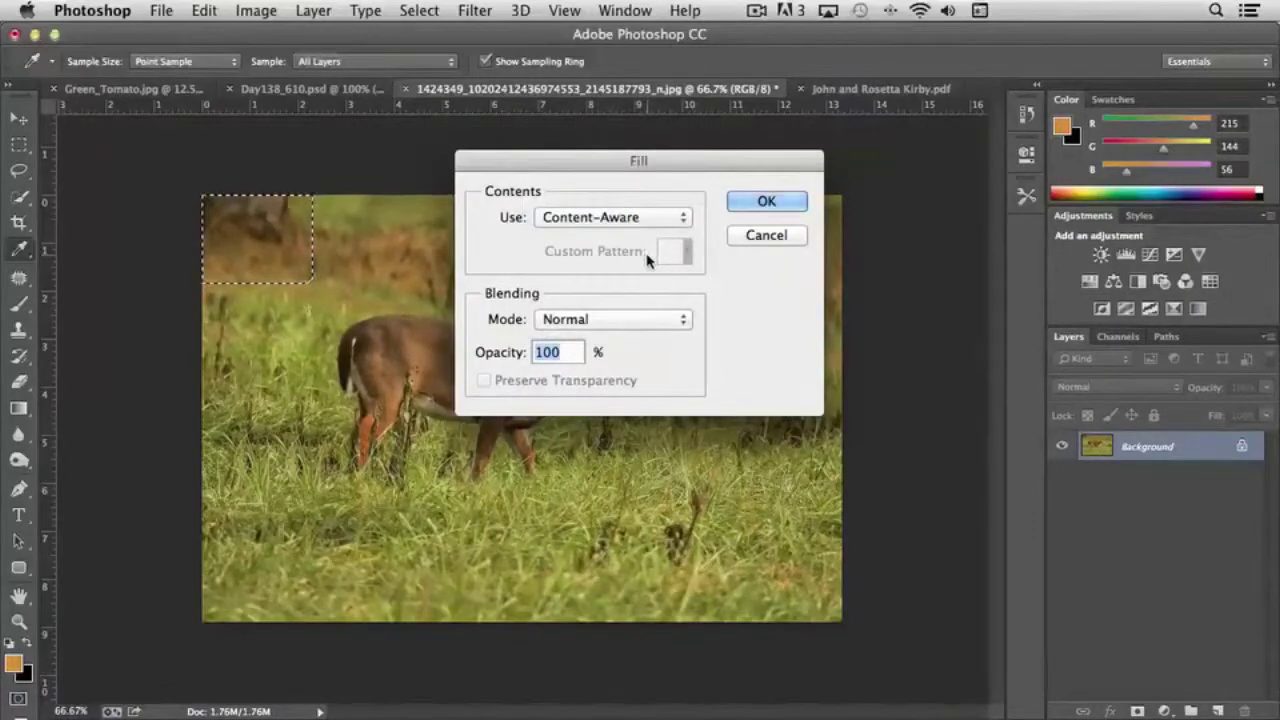
pyautogui.click(764, 203)
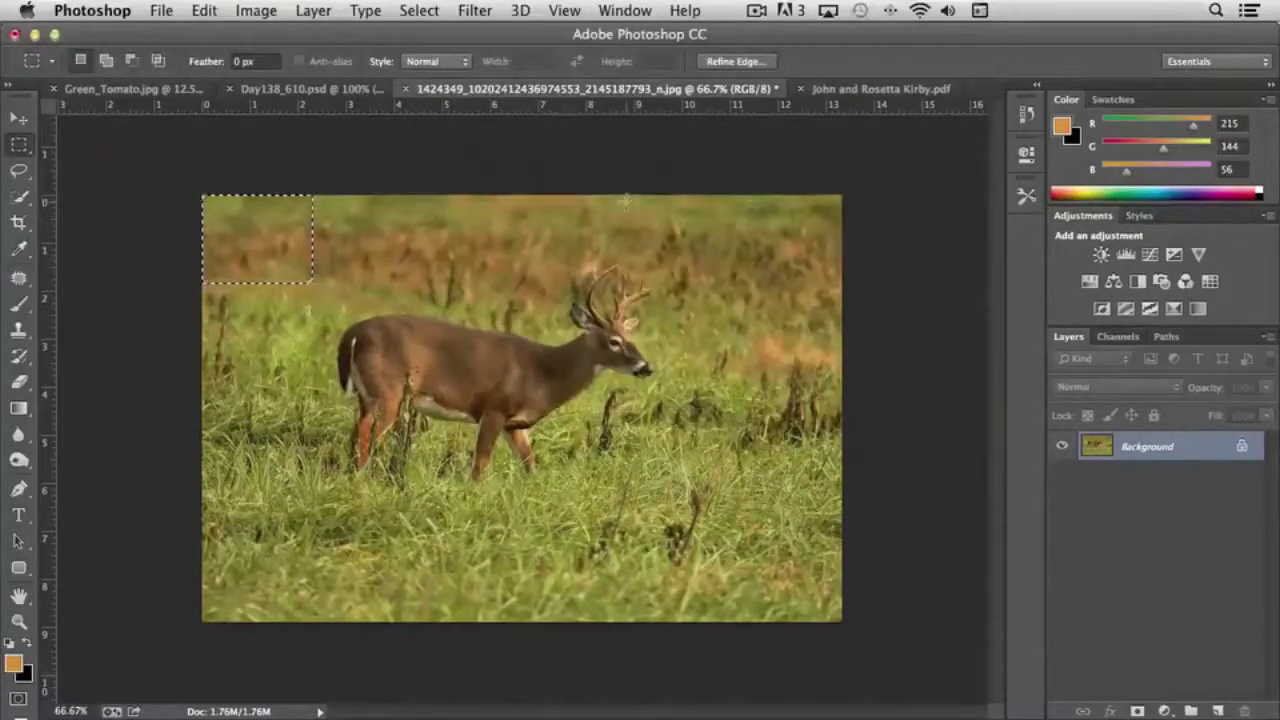
pyautogui.press('super+d')
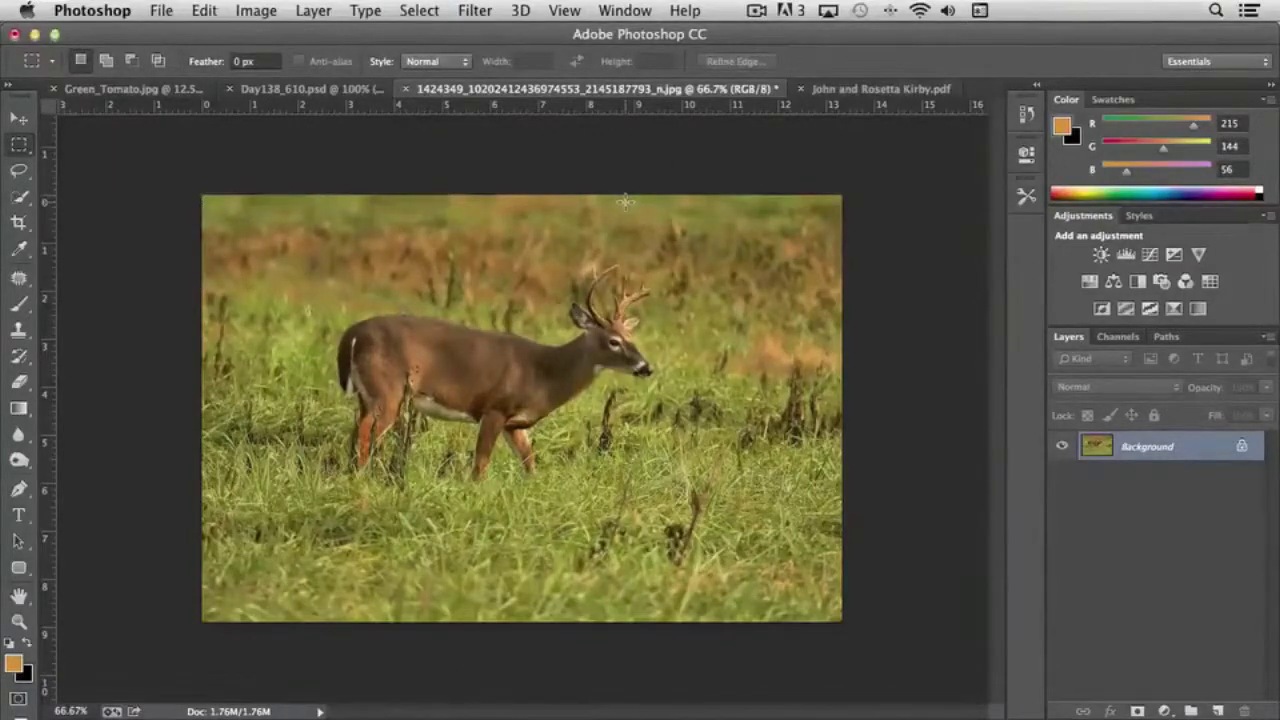